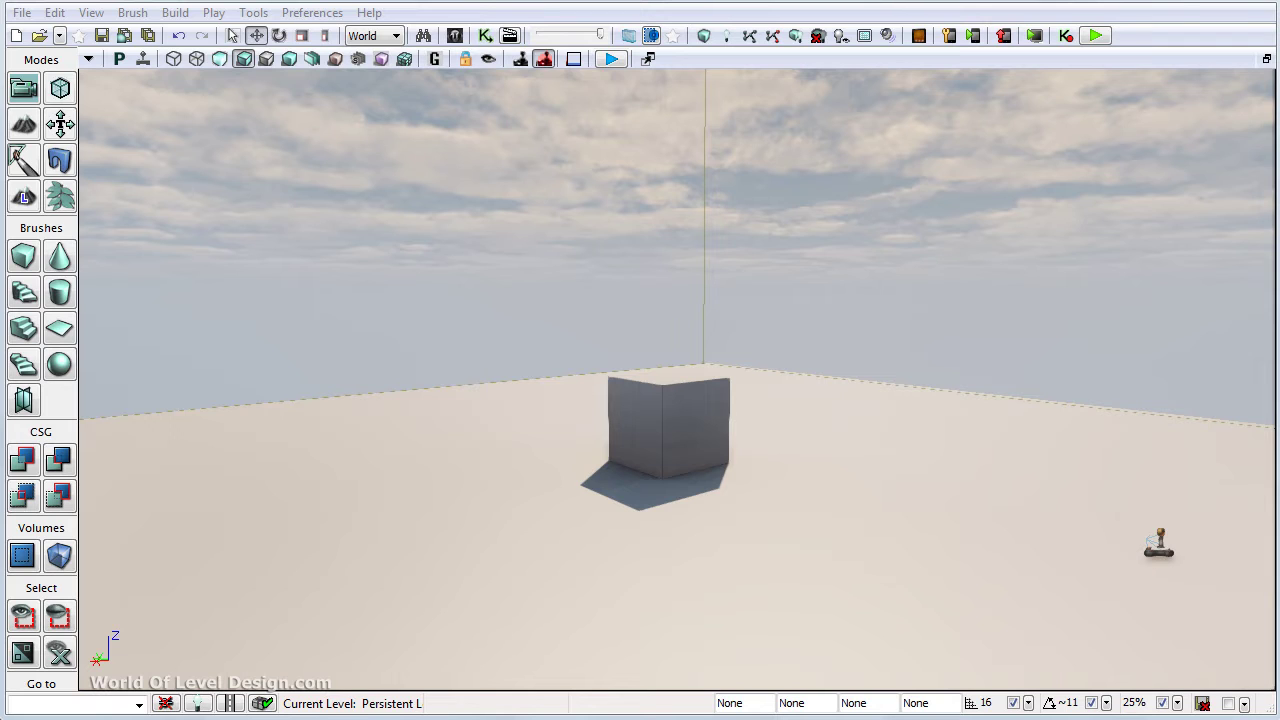
Filter the Content Browser's packages by 'wold' and show the WoLDTutorials package's cobblestone textures.
left_click(455, 36)
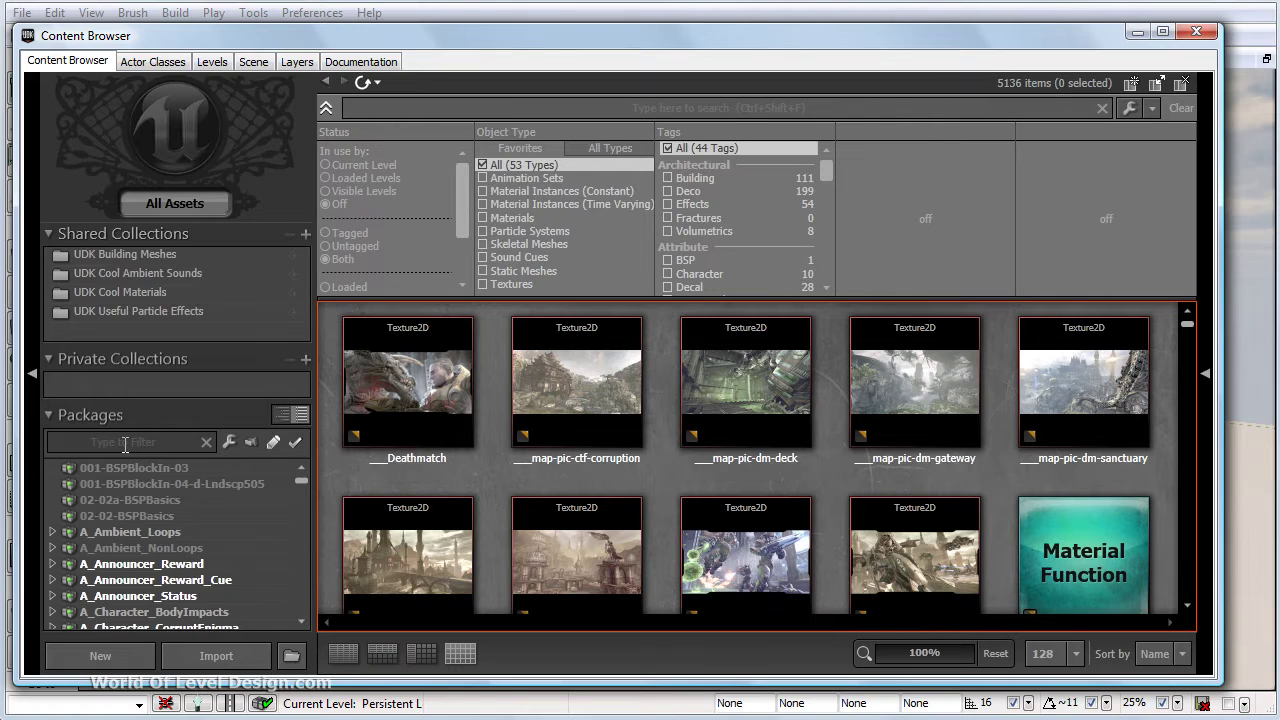
type("weap")
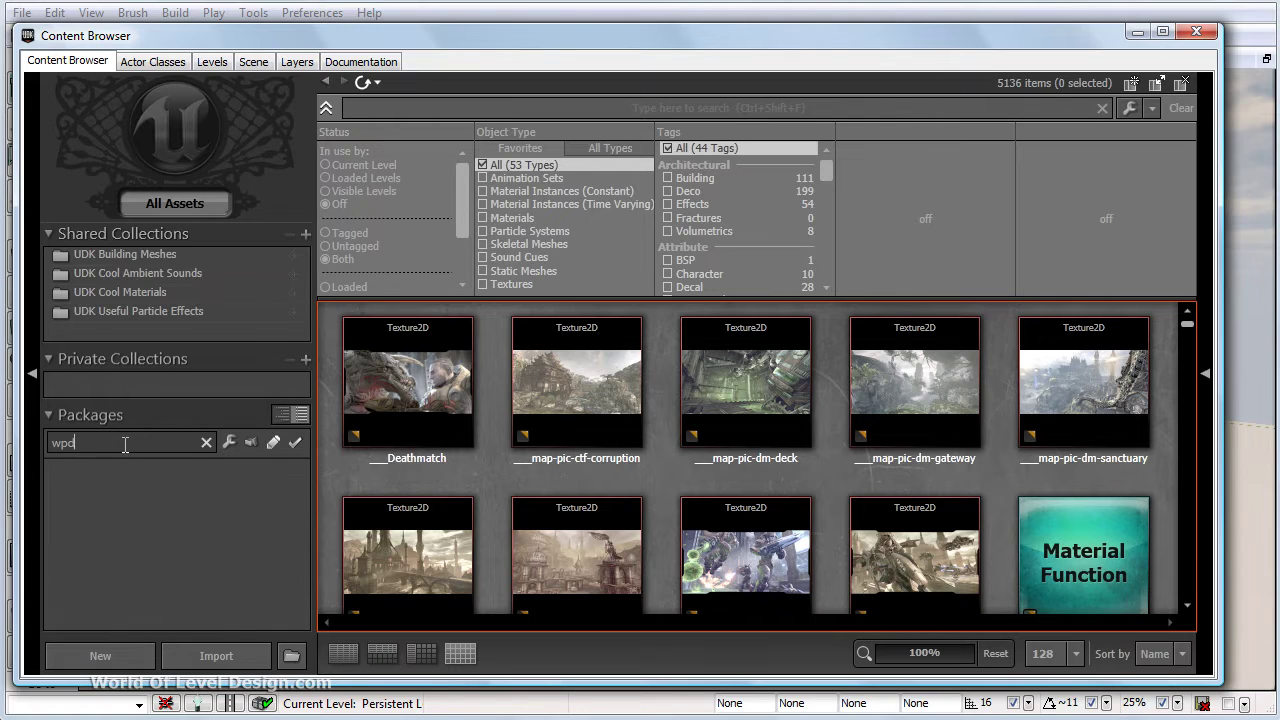
key("BackSpace")
key("BackSpace")
key("BackSpace")
key("BackSpace")
type("wold")
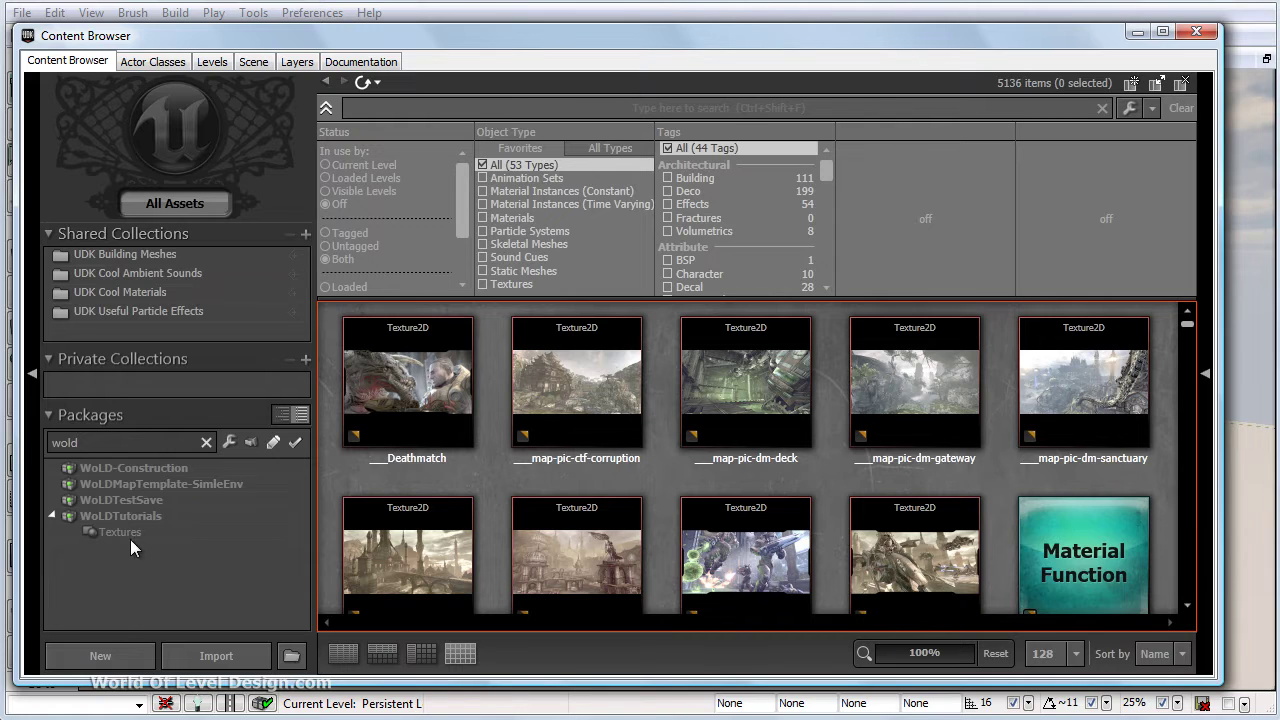
left_click(147, 512)
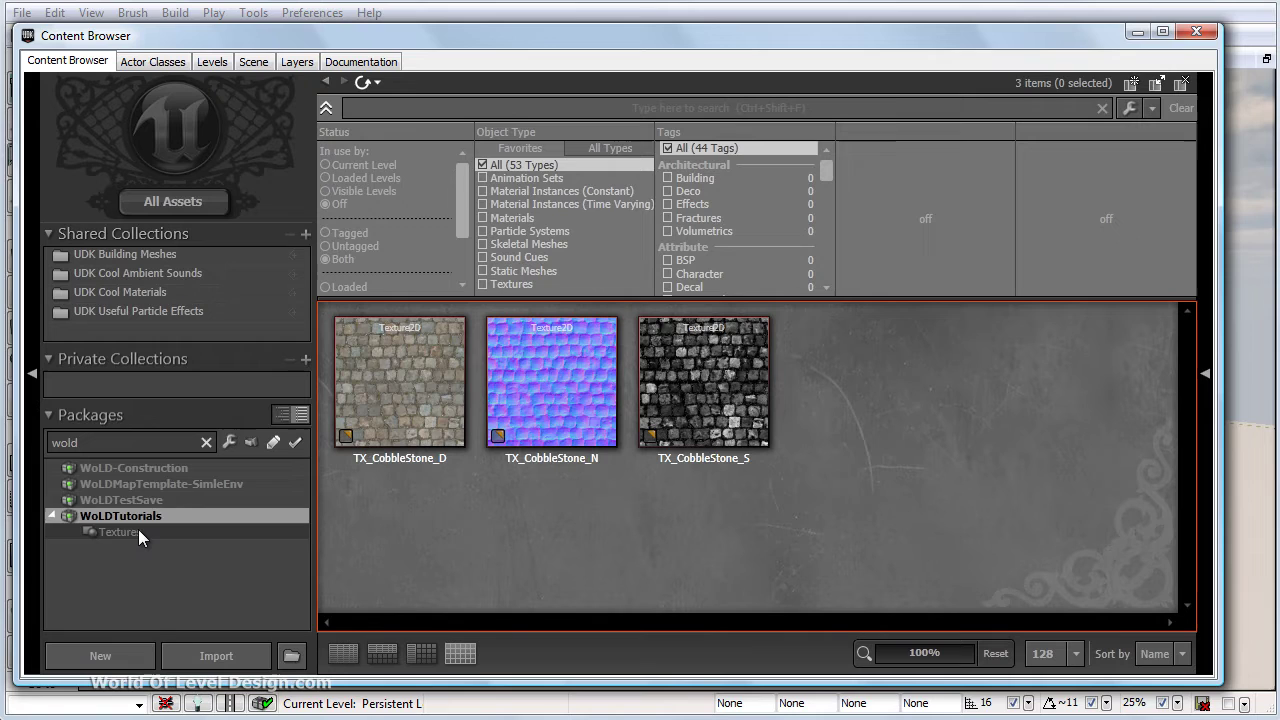
left_click(136, 531)
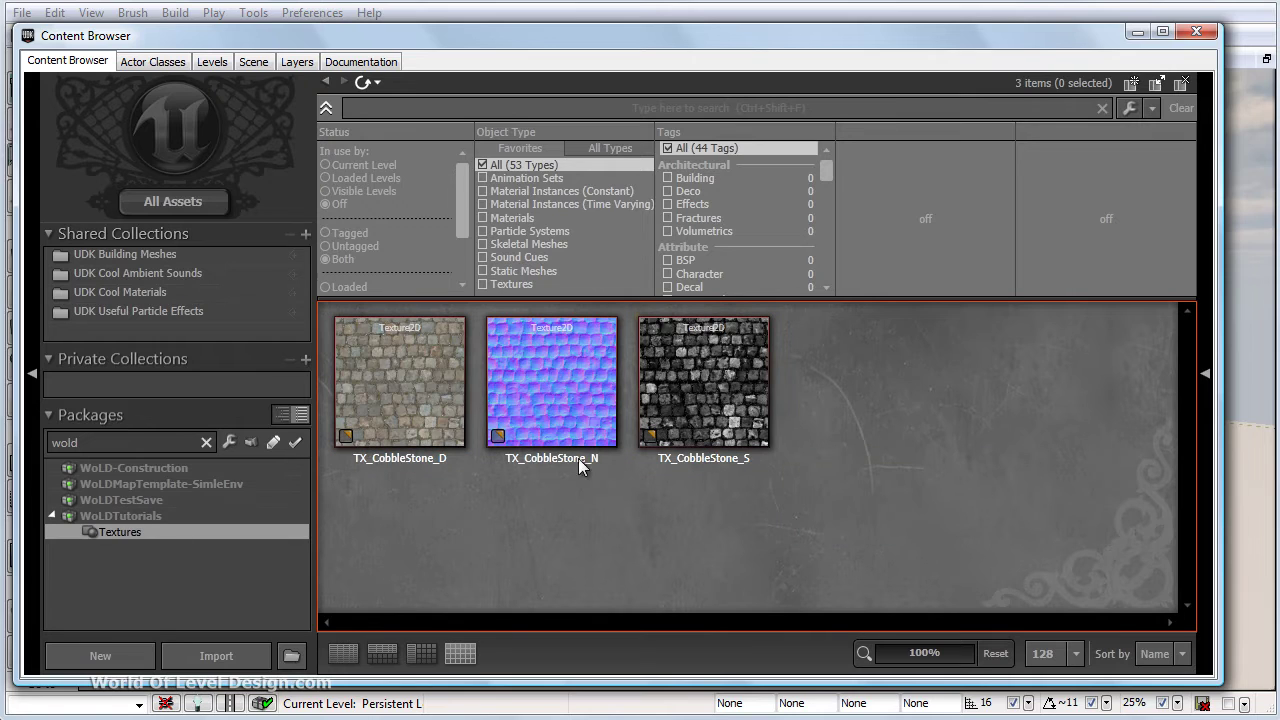
left_click(117, 515)
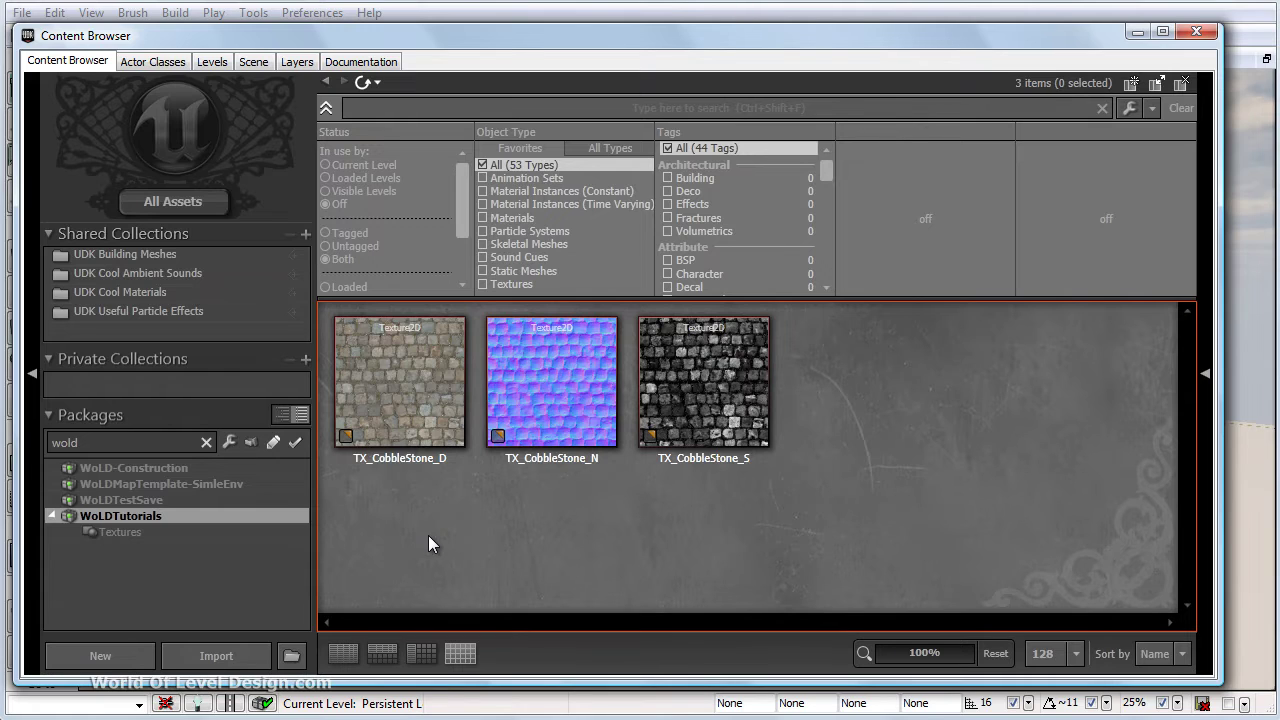
Start a new asset with the Material factory selected, then cancel the New dialog.
left_click(105, 657)
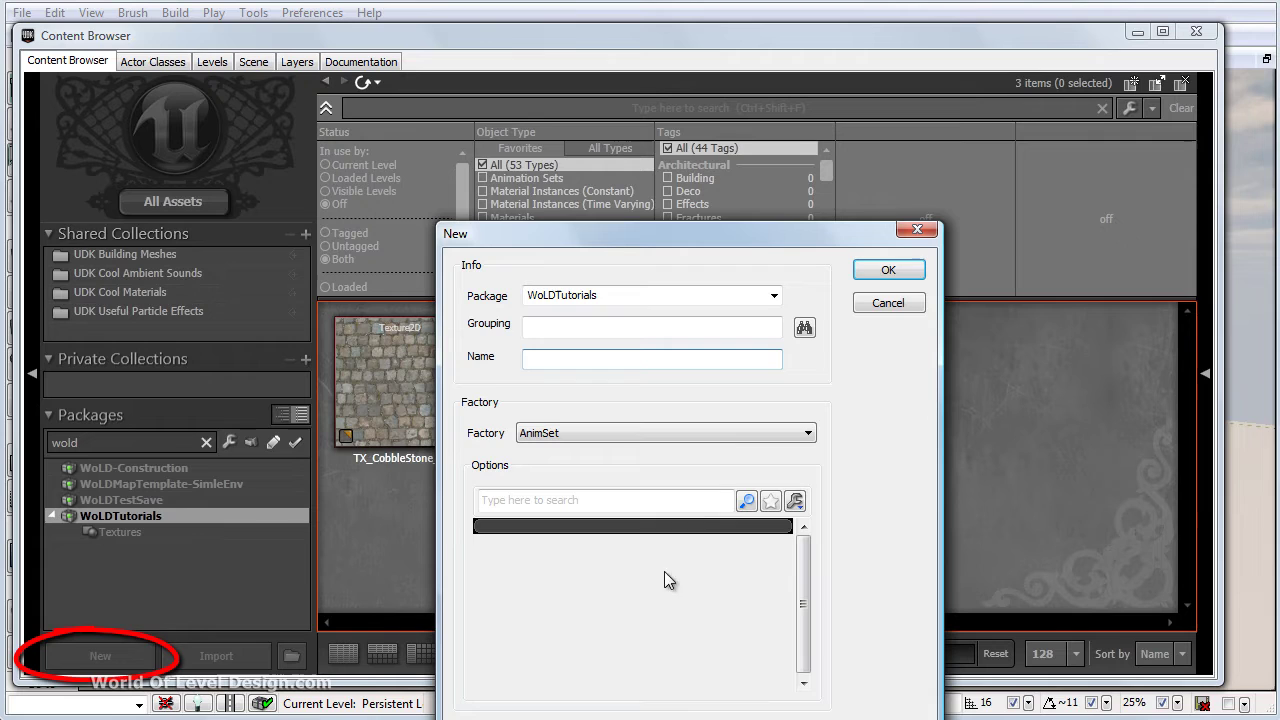
left_click_drag(619, 234, 624, 143)
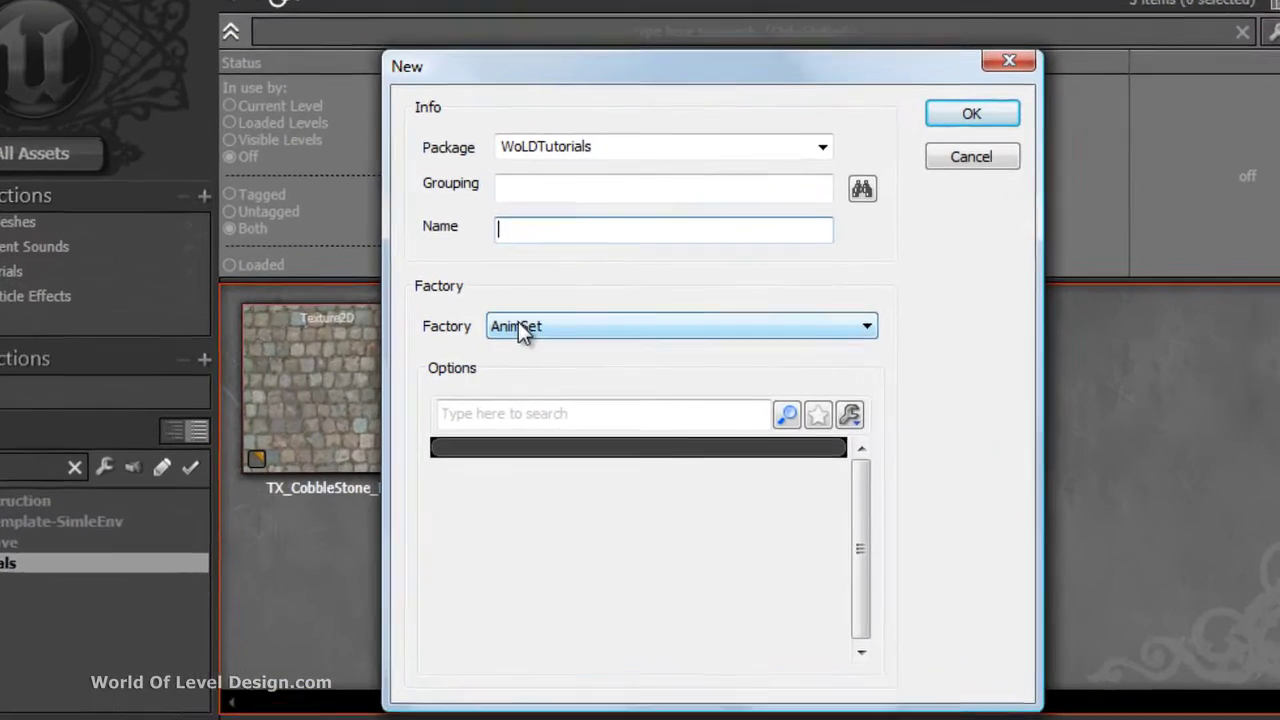
left_click(544, 334)
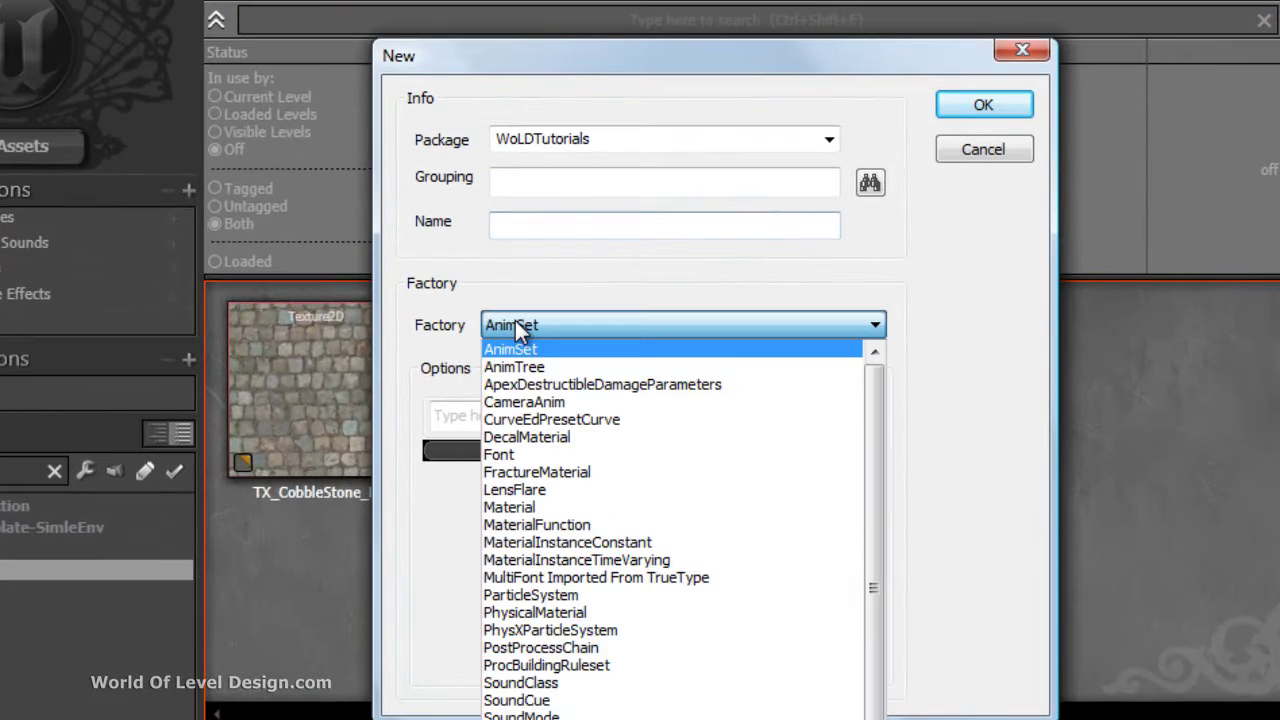
left_click(512, 507)
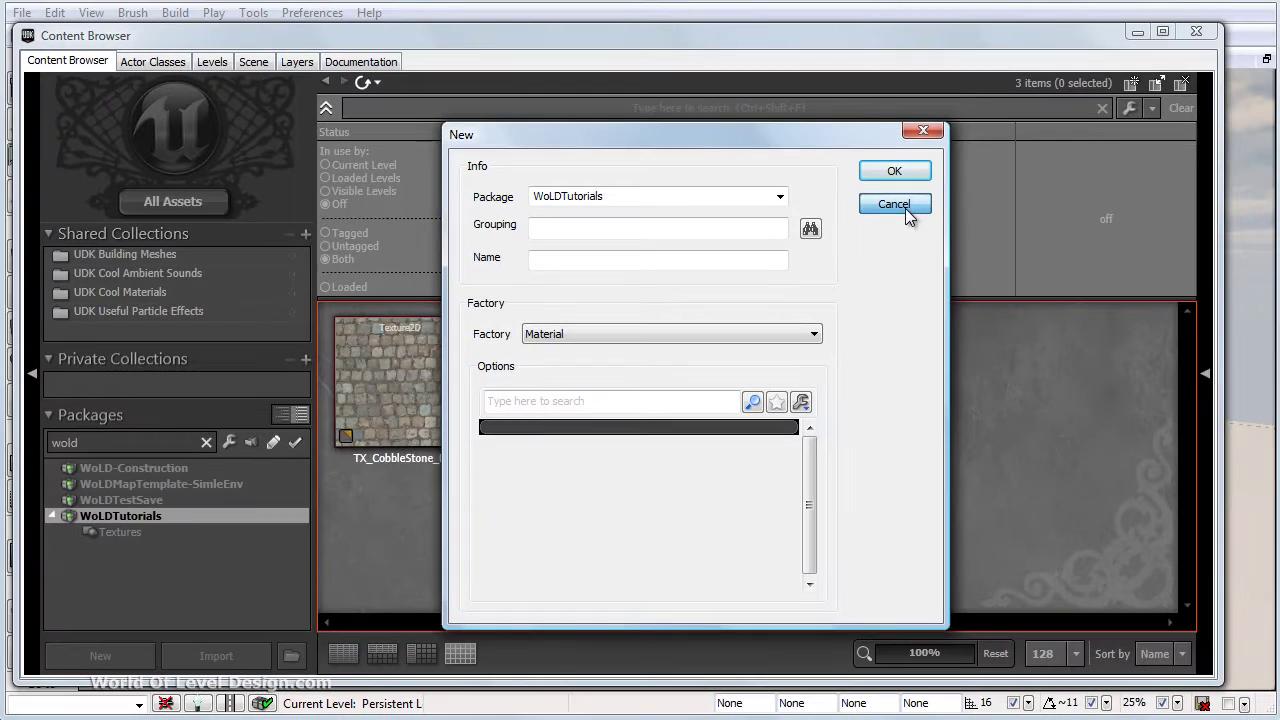
left_click(983, 149)
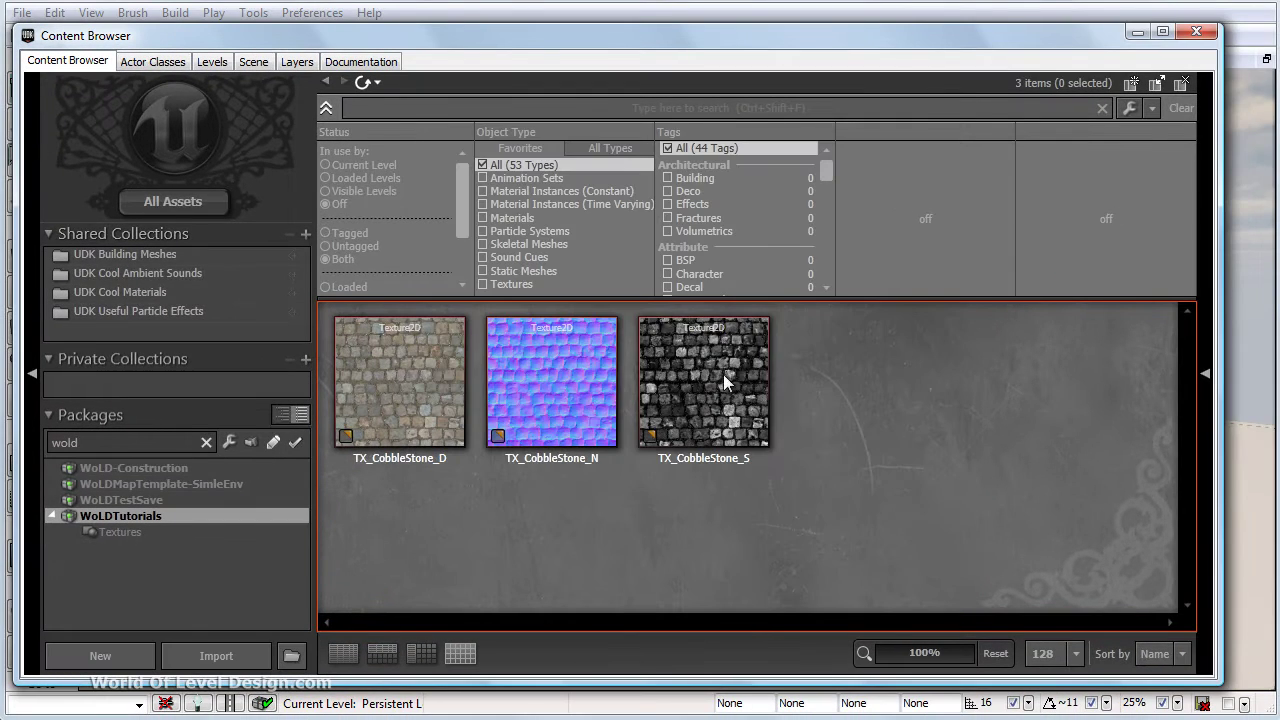
Choose New Material from the Content Browser's right-click menu and move its dialog up.
right_click(443, 551)
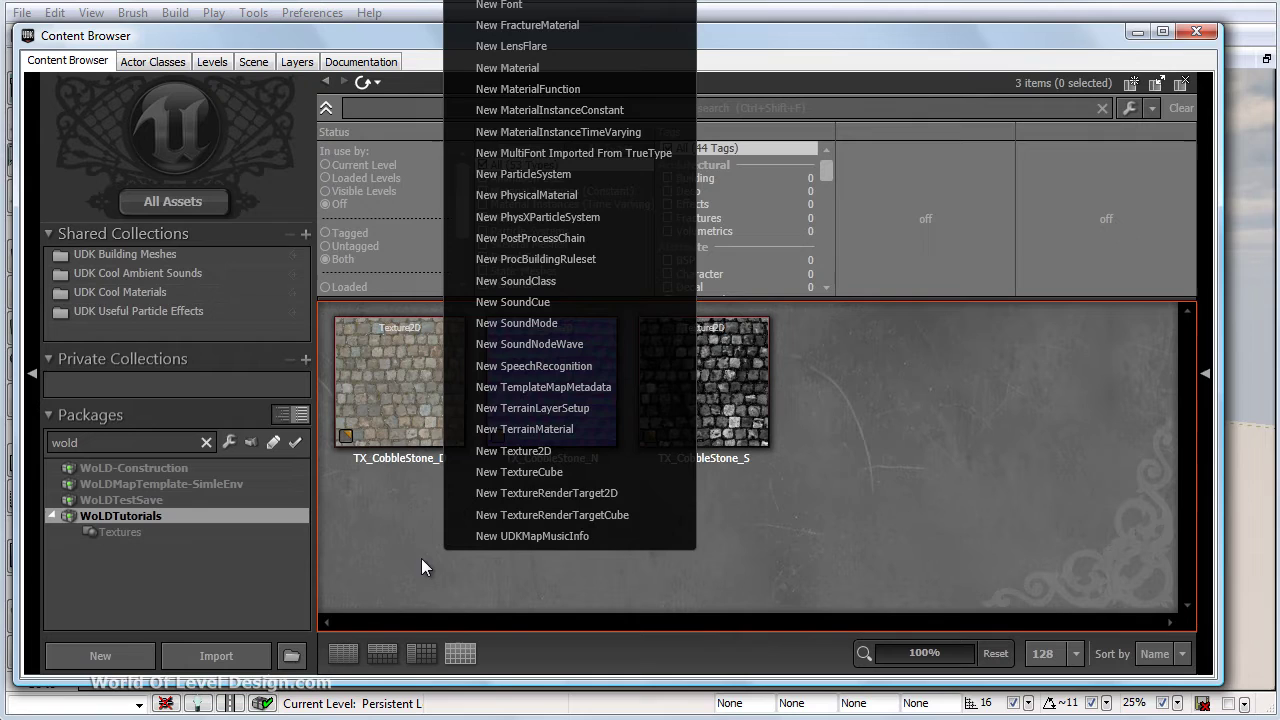
left_click(425, 519)
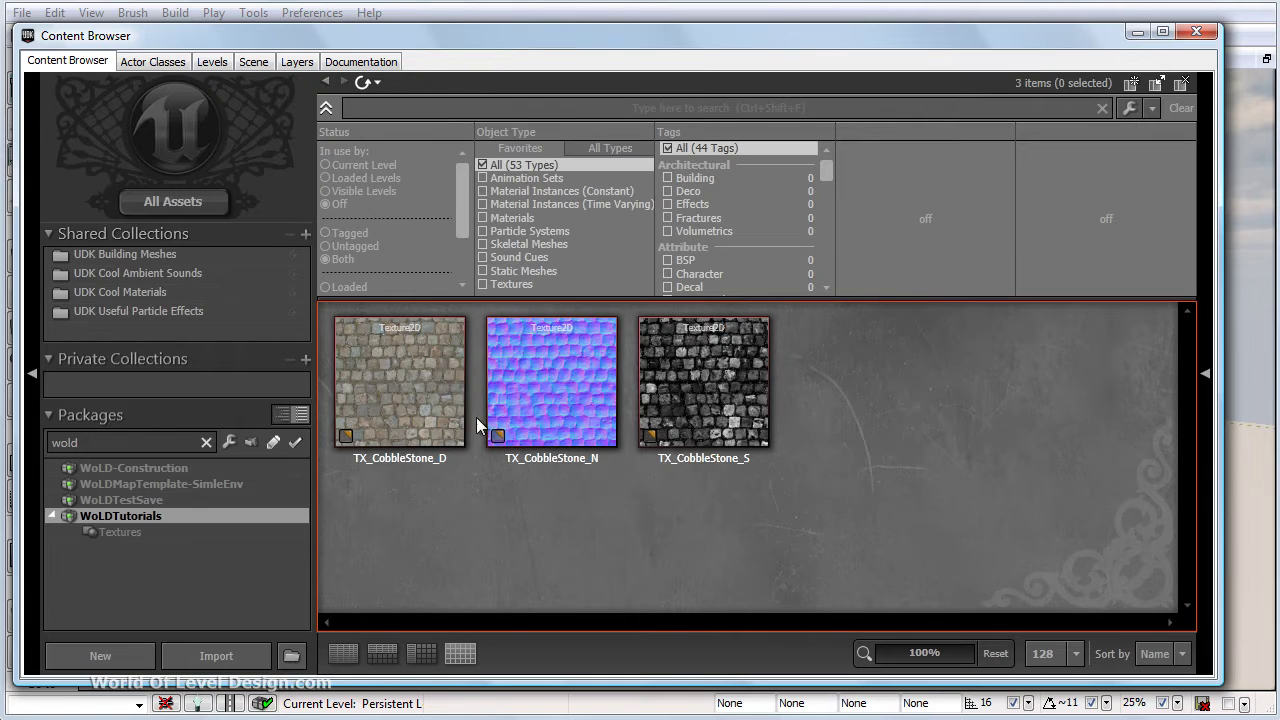
right_click(530, 571)
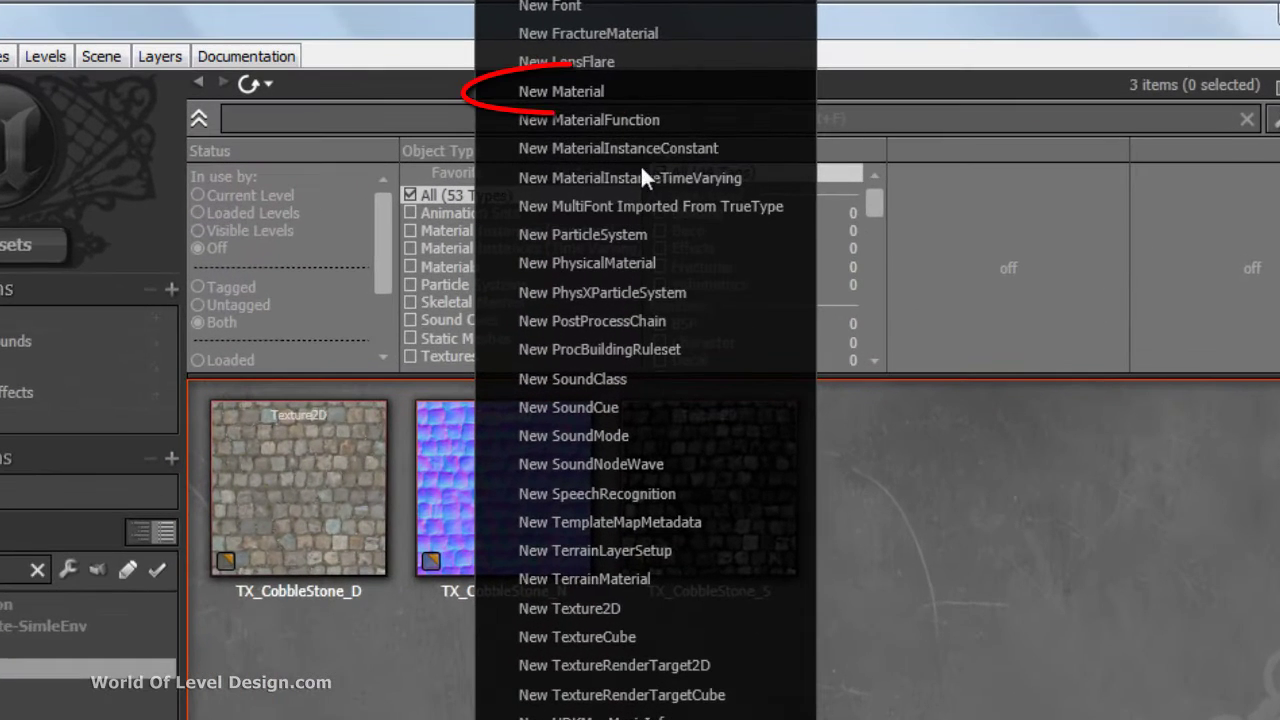
left_click(629, 92)
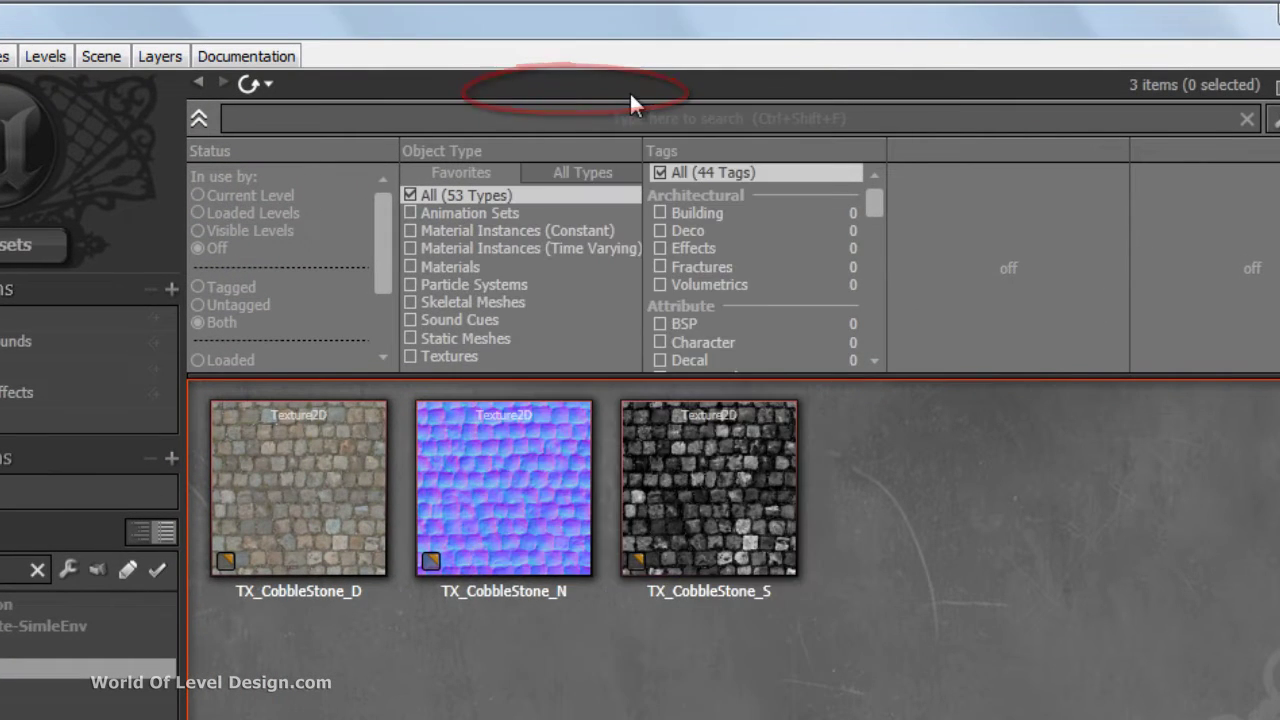
left_click_drag(610, 292, 620, 158)
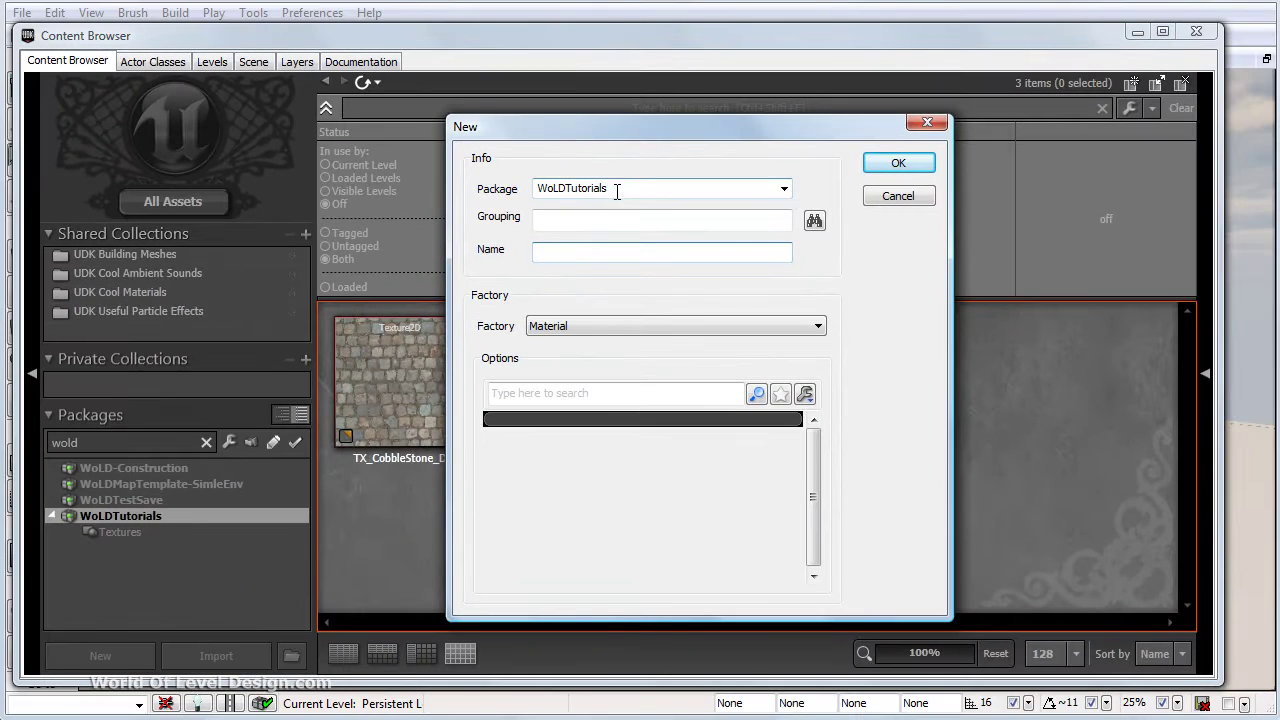
Keep WoLDTutorials as the package and set the grouping to Materials.
double_click(635, 190)
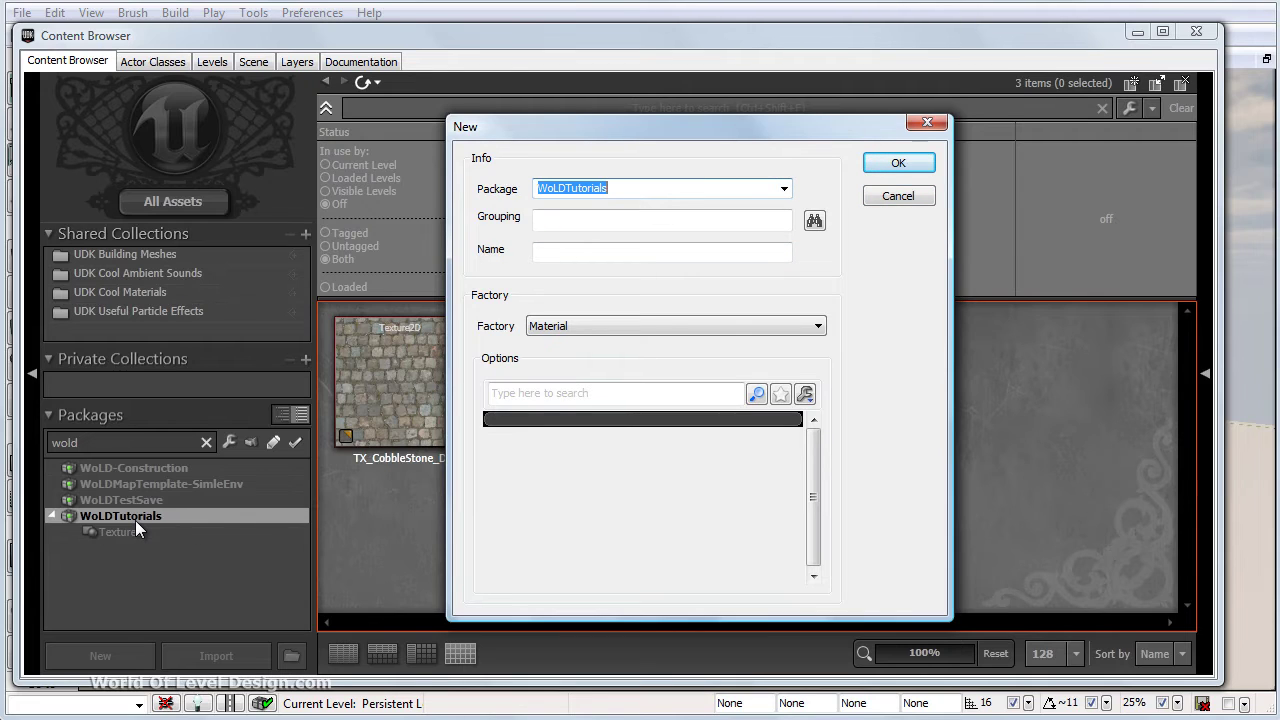
left_click(784, 188)
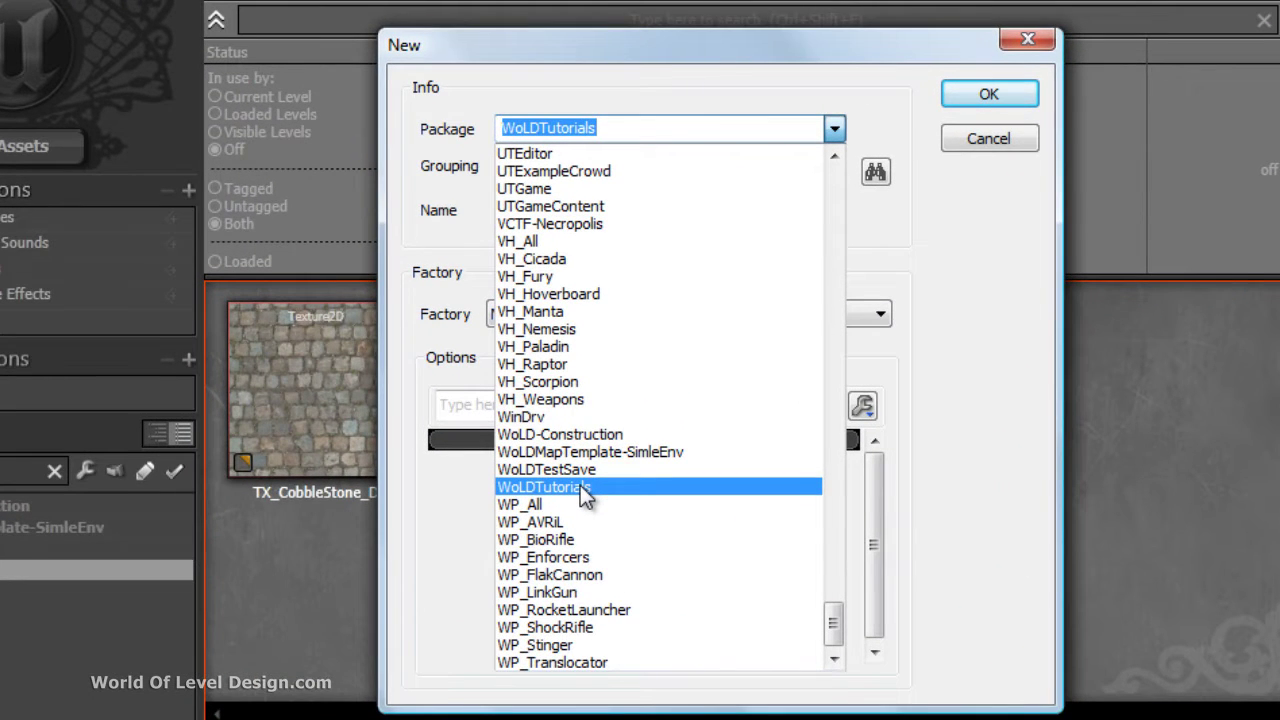
left_click(580, 485)
left_click(630, 165)
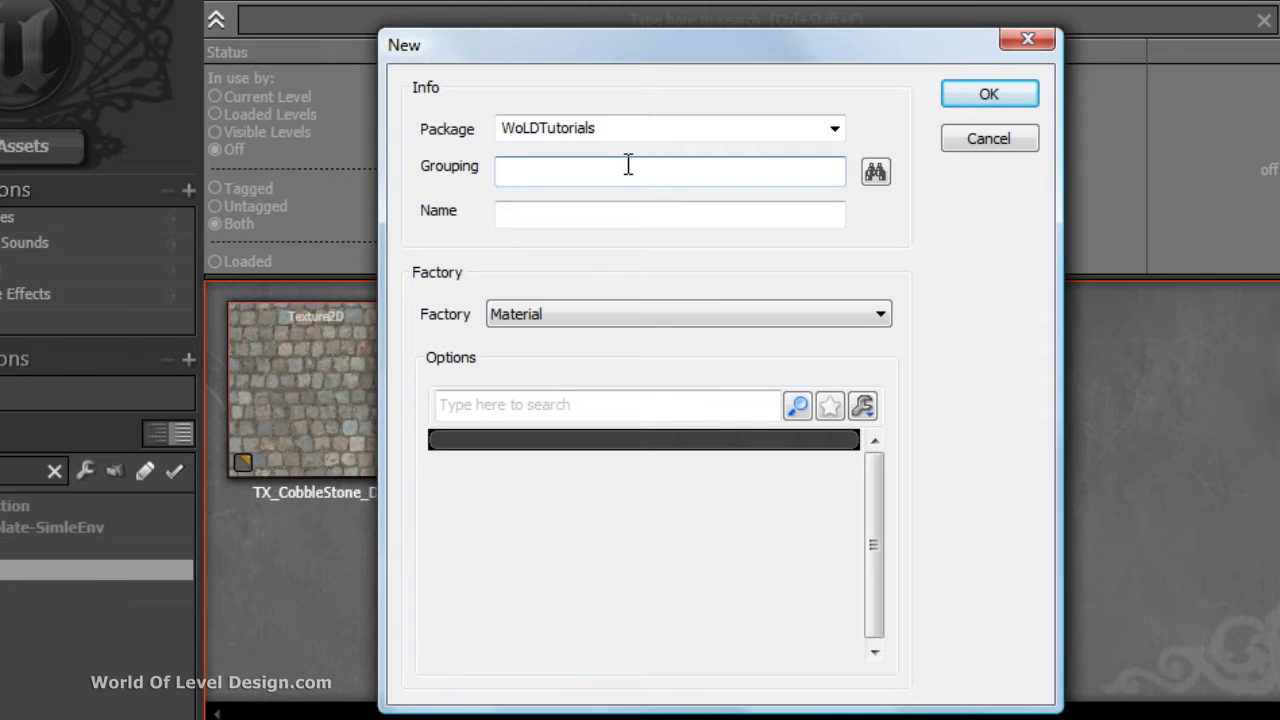
type("Materials")
Name the material Cobblestone_MAT and create it.
left_click(566, 222)
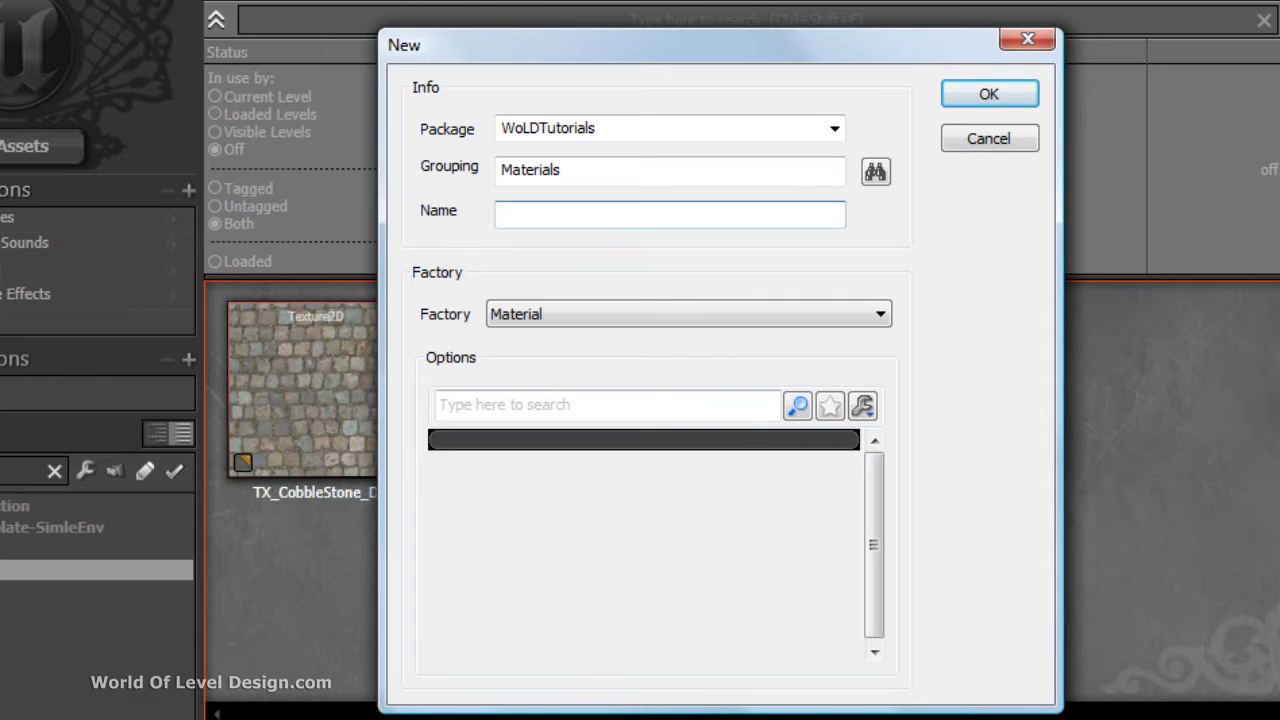
left_click_drag(855, 46, 976, 38)
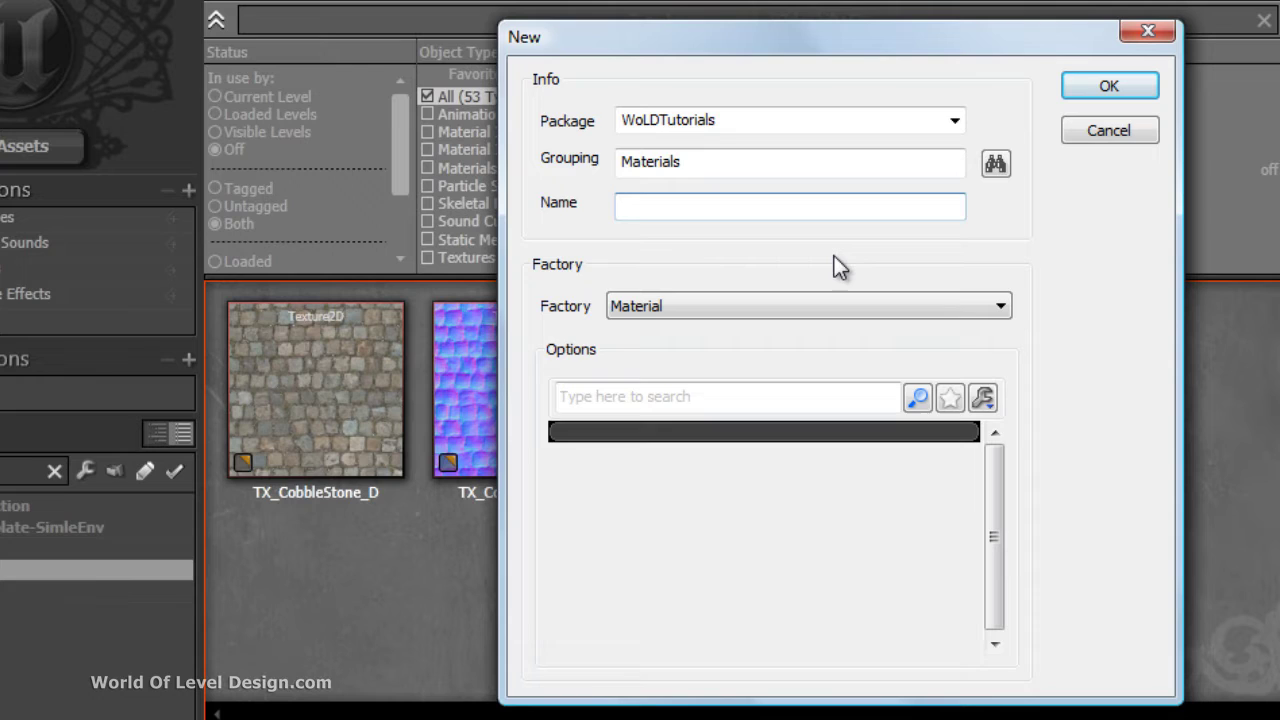
type("MAT_")
left_click_drag(617, 207, 662, 206)
type("Cobblestone_MAT")
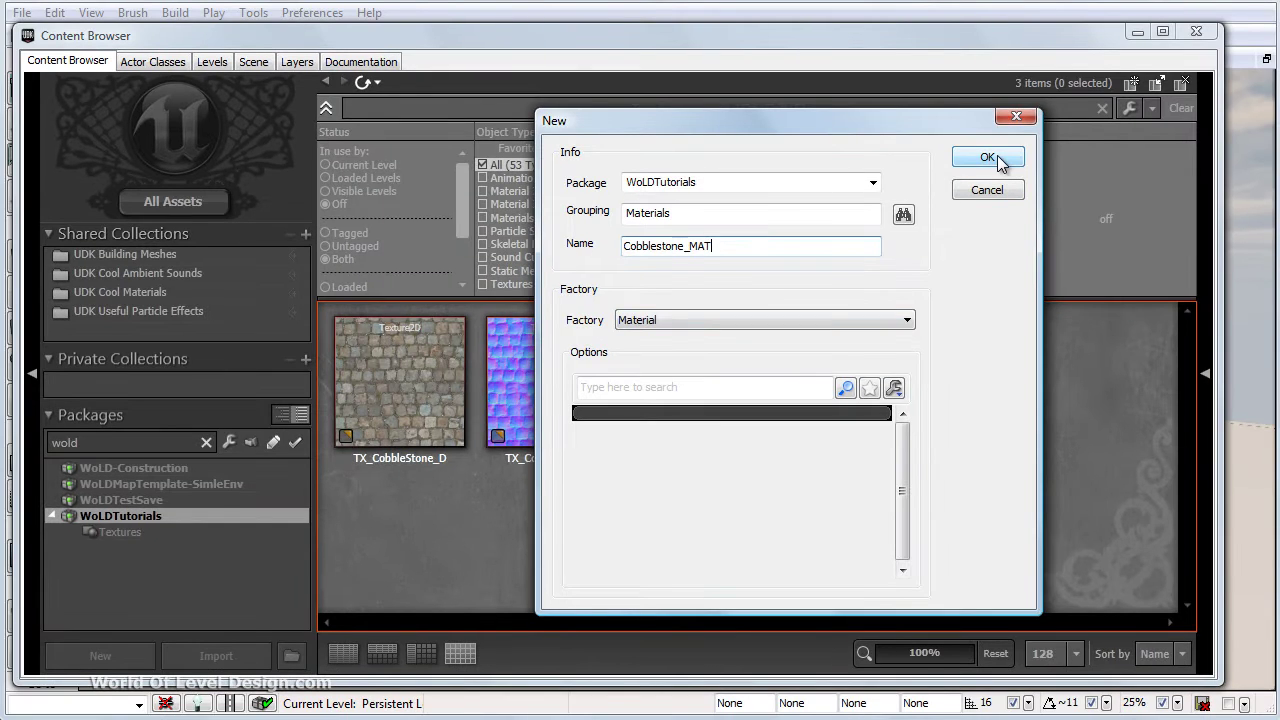
left_click(988, 158)
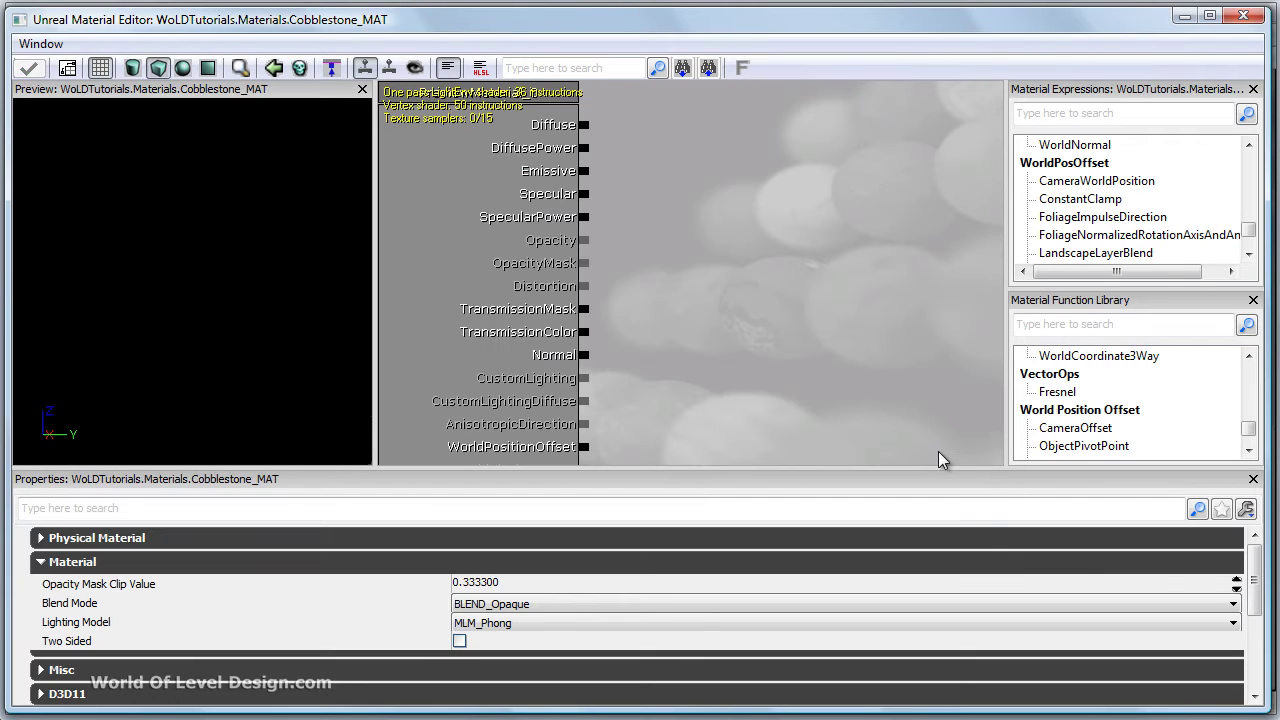
Close the Material Editor and save the WoLDTutorials package with Ctrl+S.
scroll(676, 191, "down", 5)
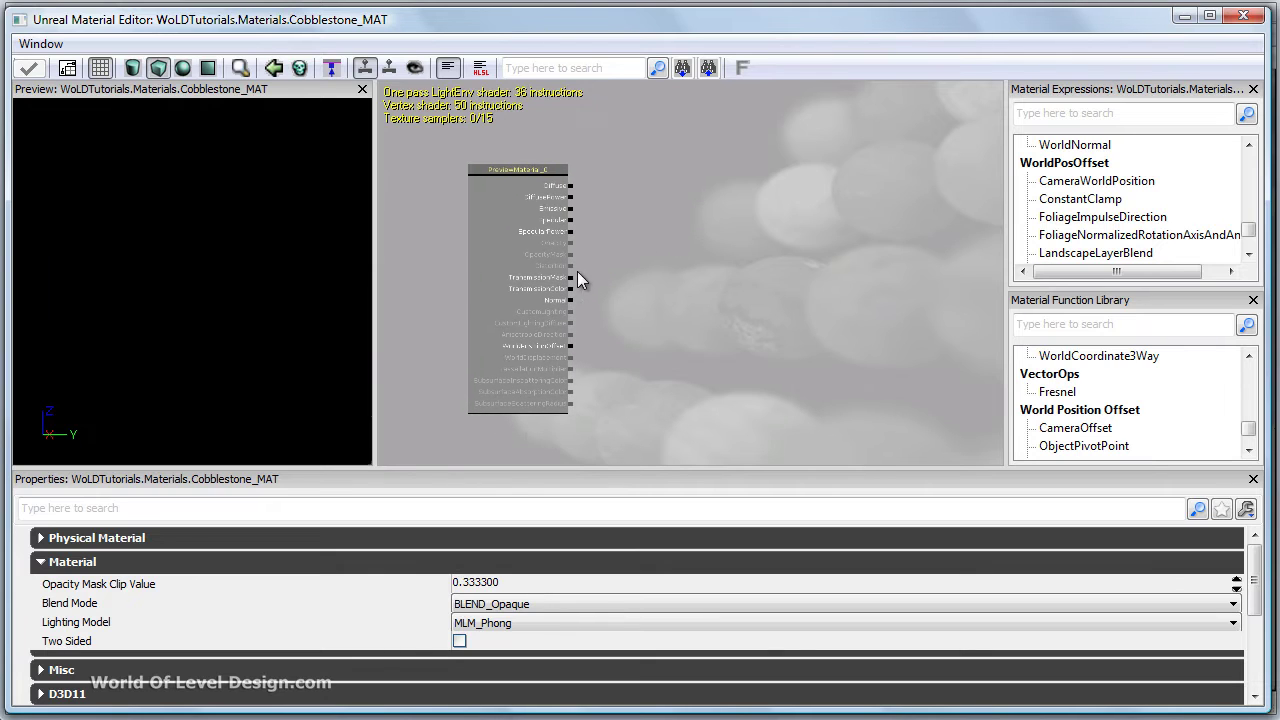
left_click(1248, 16)
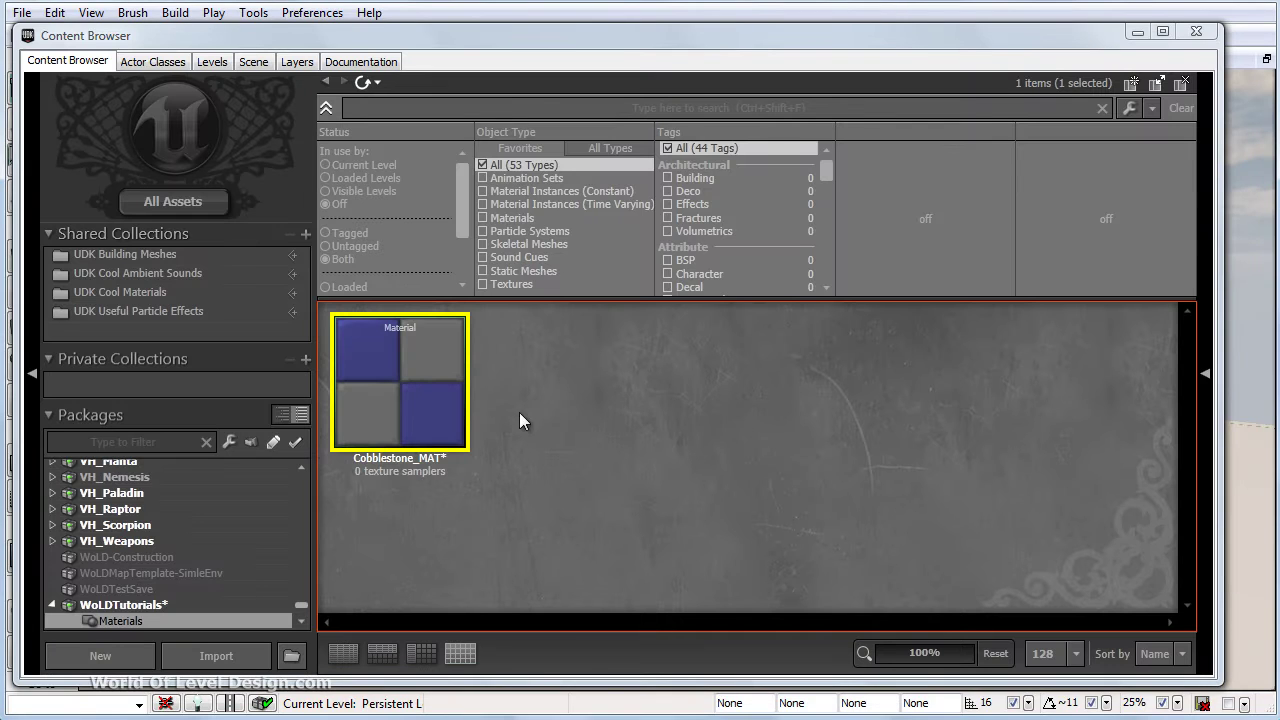
left_click(110, 605)
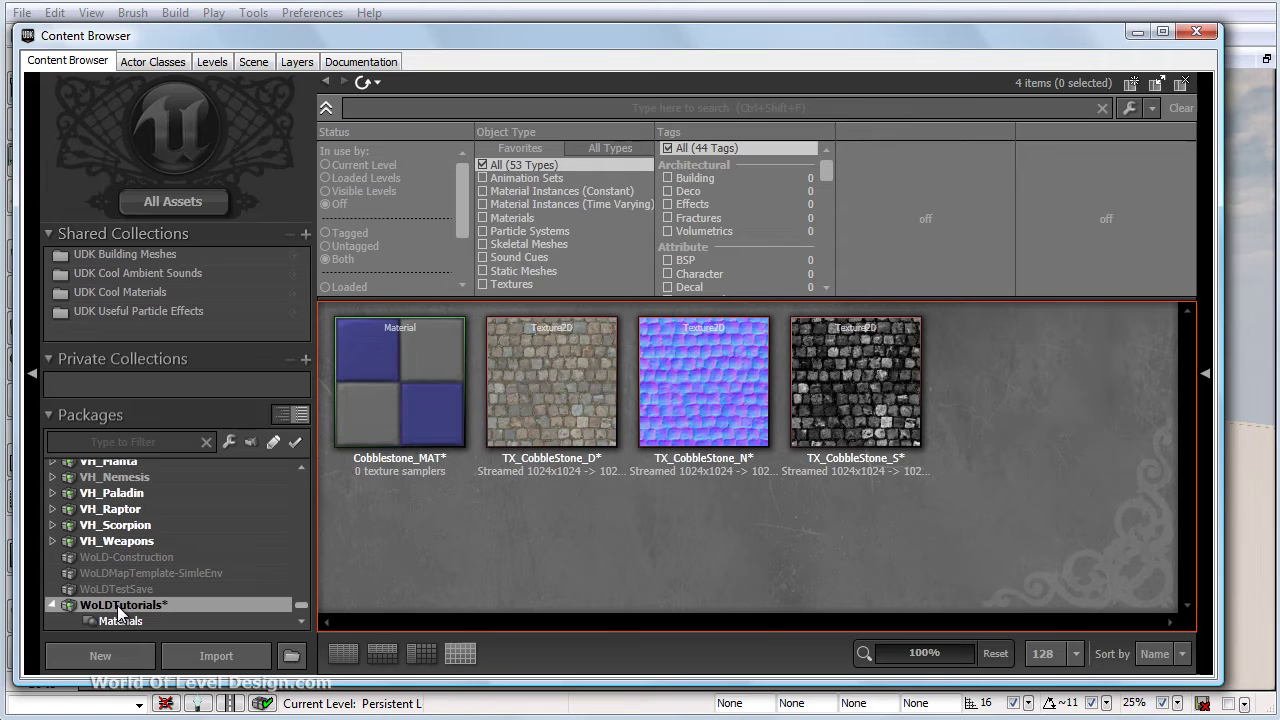
left_click(434, 430)
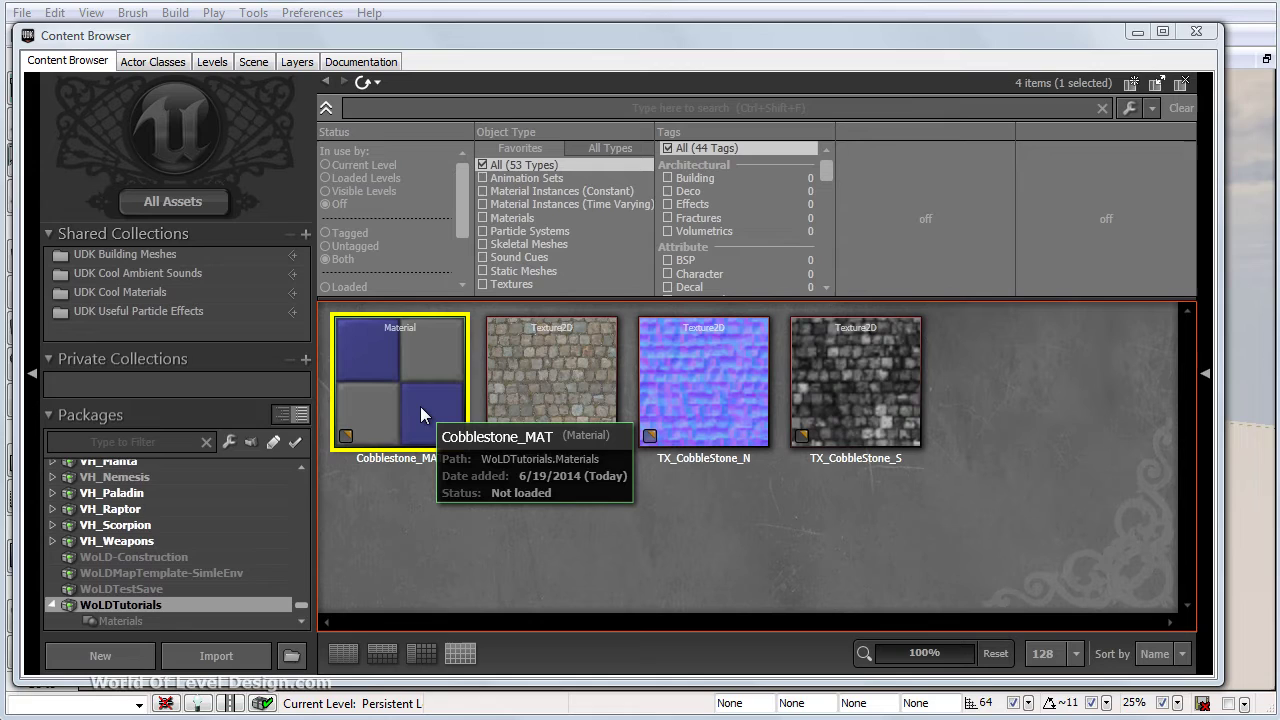
key("ctrl+s")
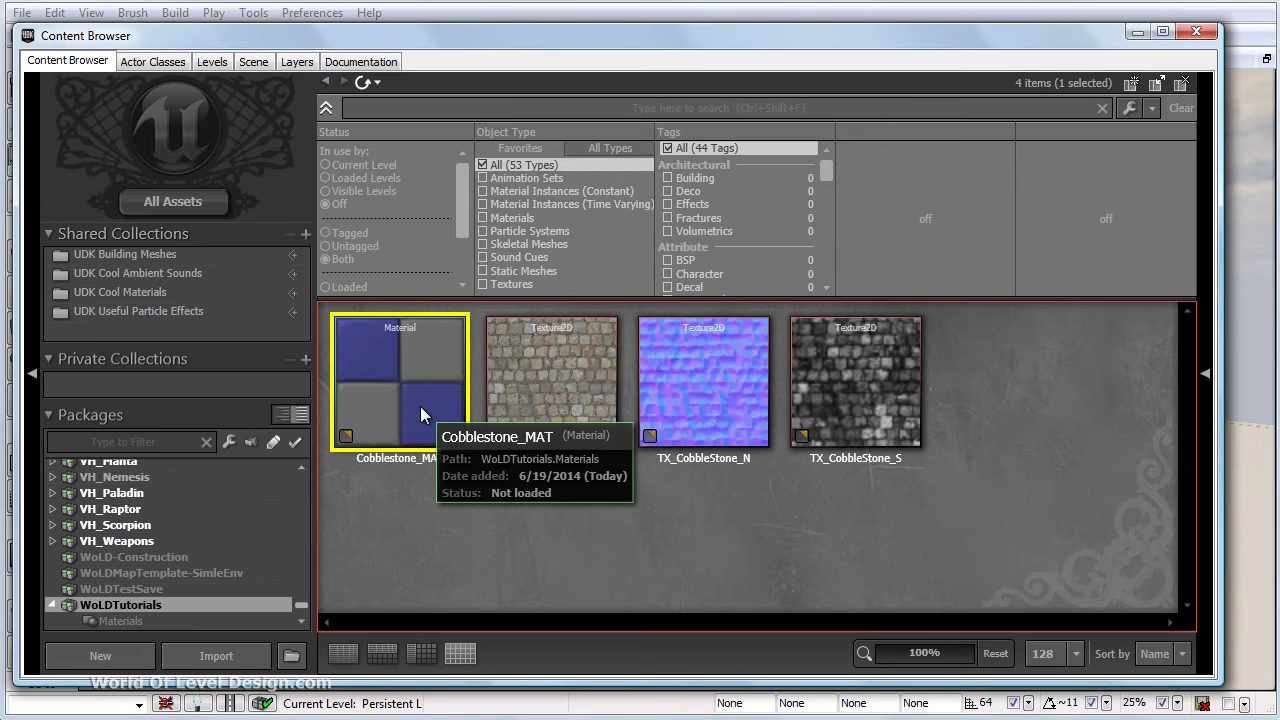
Open Cobblestone_MAT and add a TX_CobbleStone_D Texture Sample node near the graph top.
double_click(421, 410)
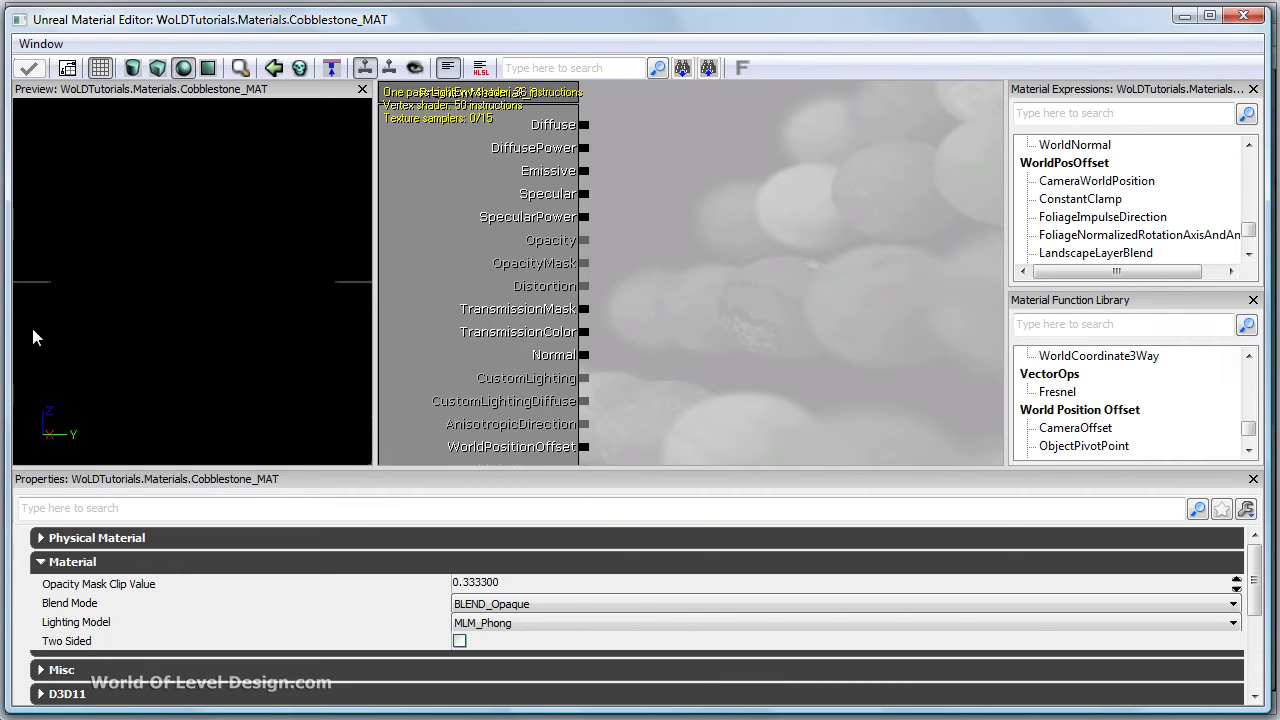
left_click_drag(4, 300, 74, 303)
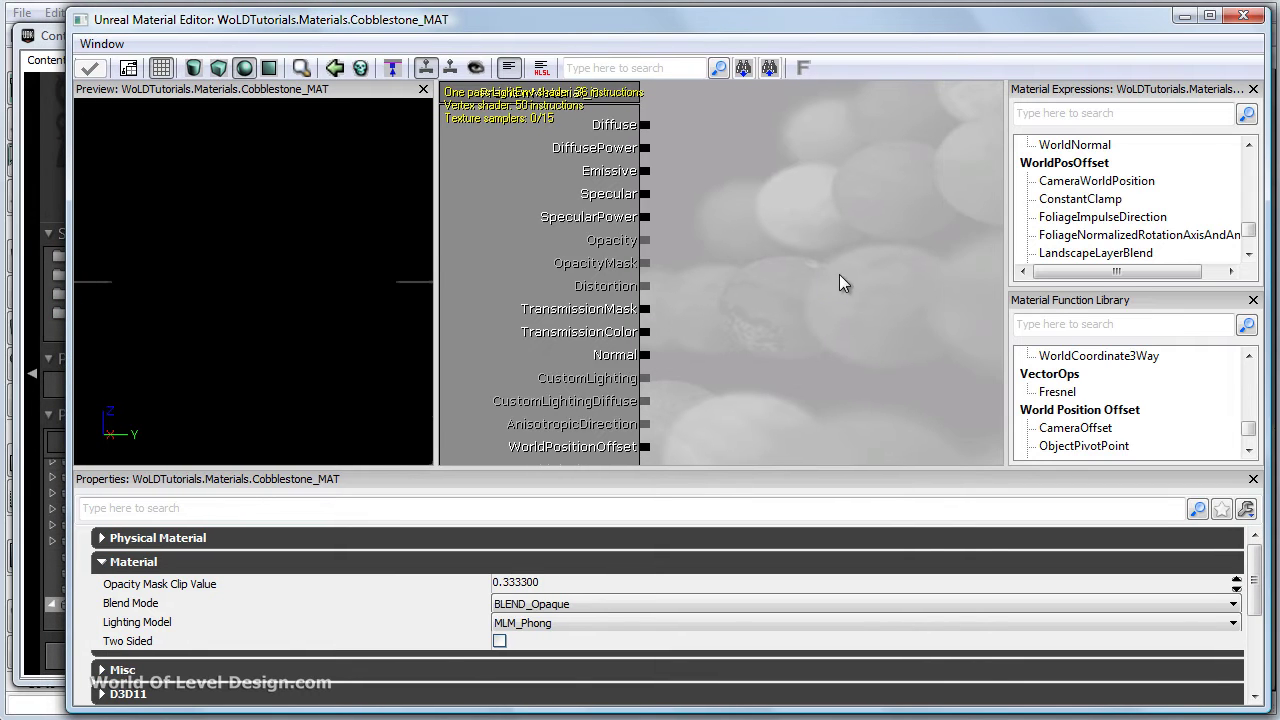
left_click(54, 40)
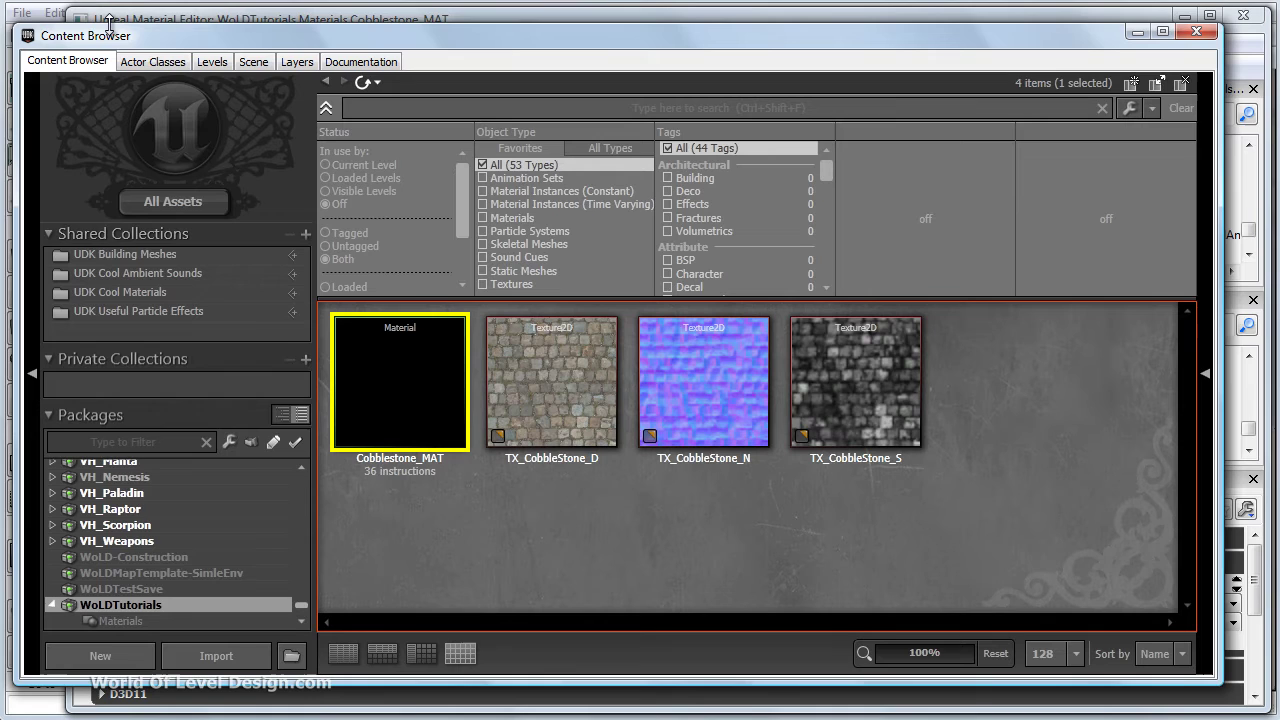
left_click(567, 378)
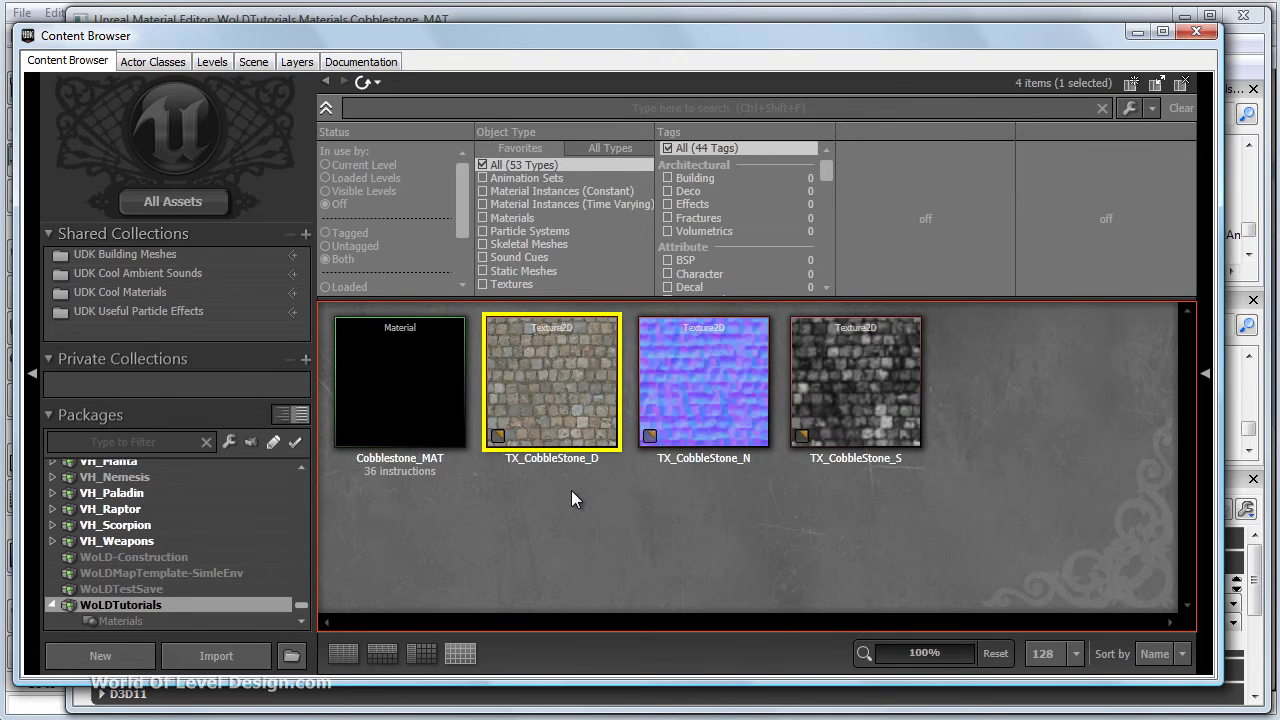
left_click(588, 18)
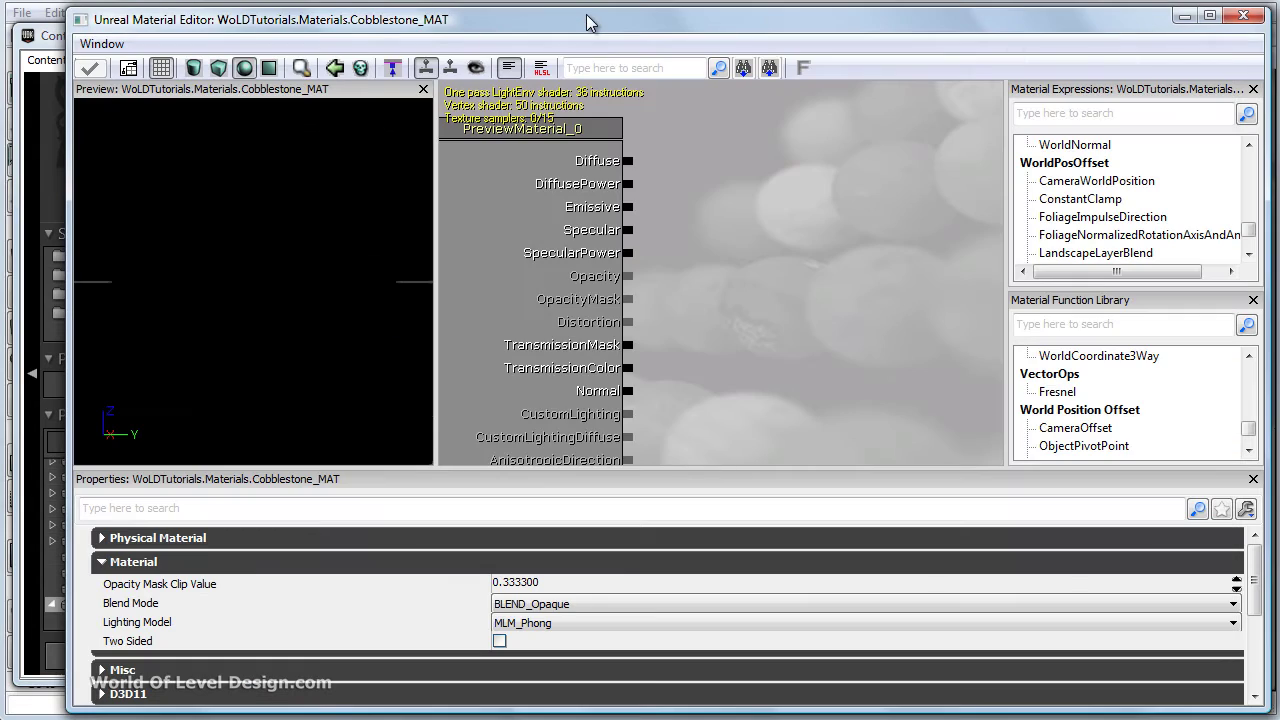
left_click(792, 224)
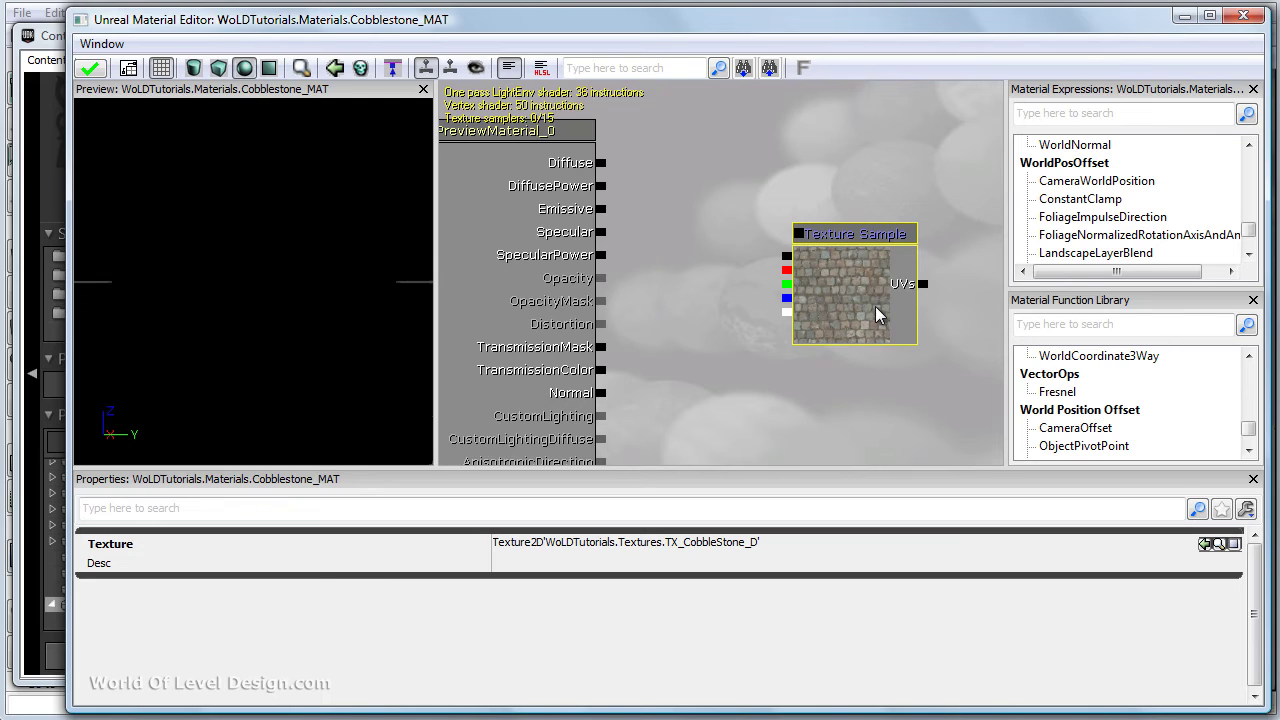
left_click_drag(875, 306, 840, 185)
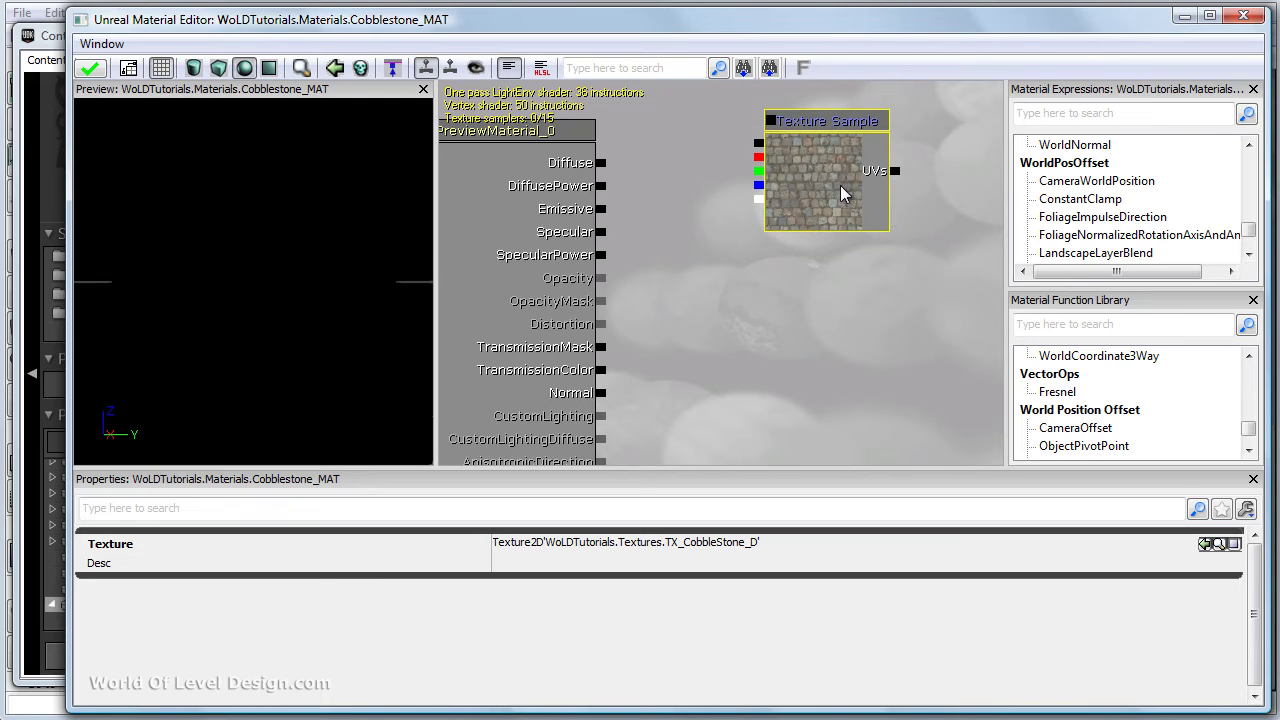
right_click_drag(838, 210, 890, 216)
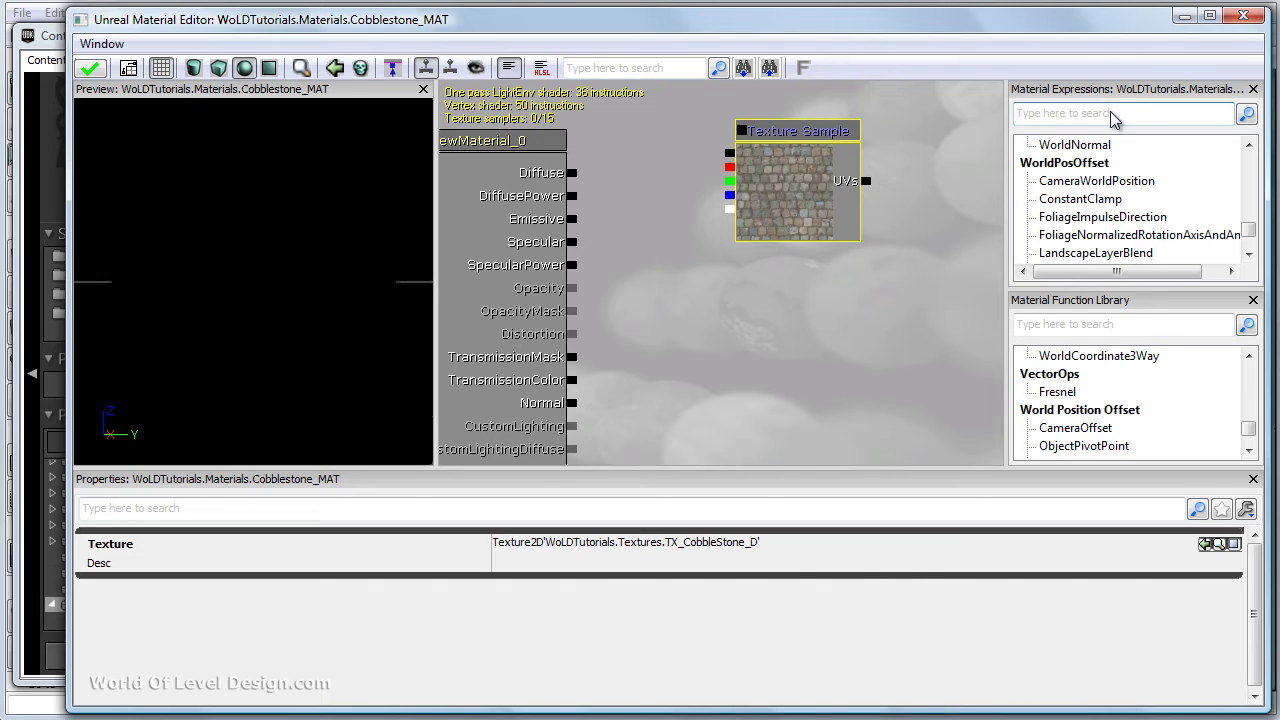
Search expressions for 'text' and drag a TextureSample node below the first one.
type("text")
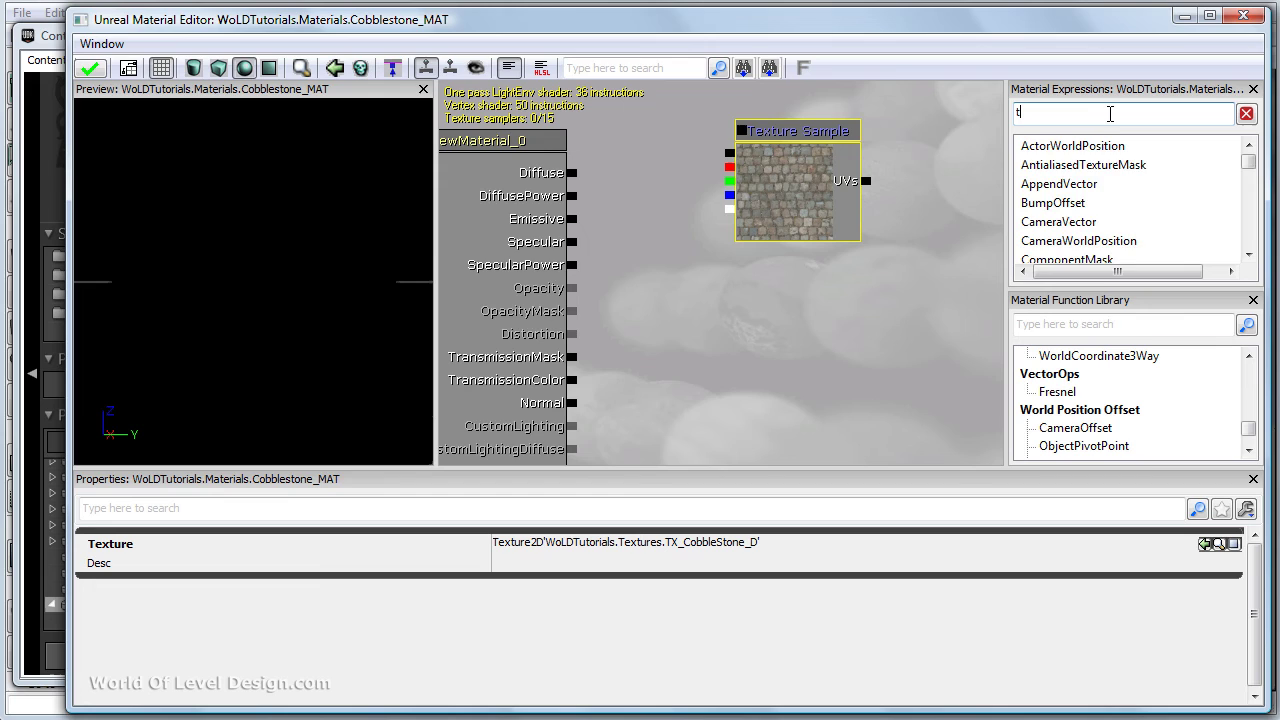
left_click(1084, 190)
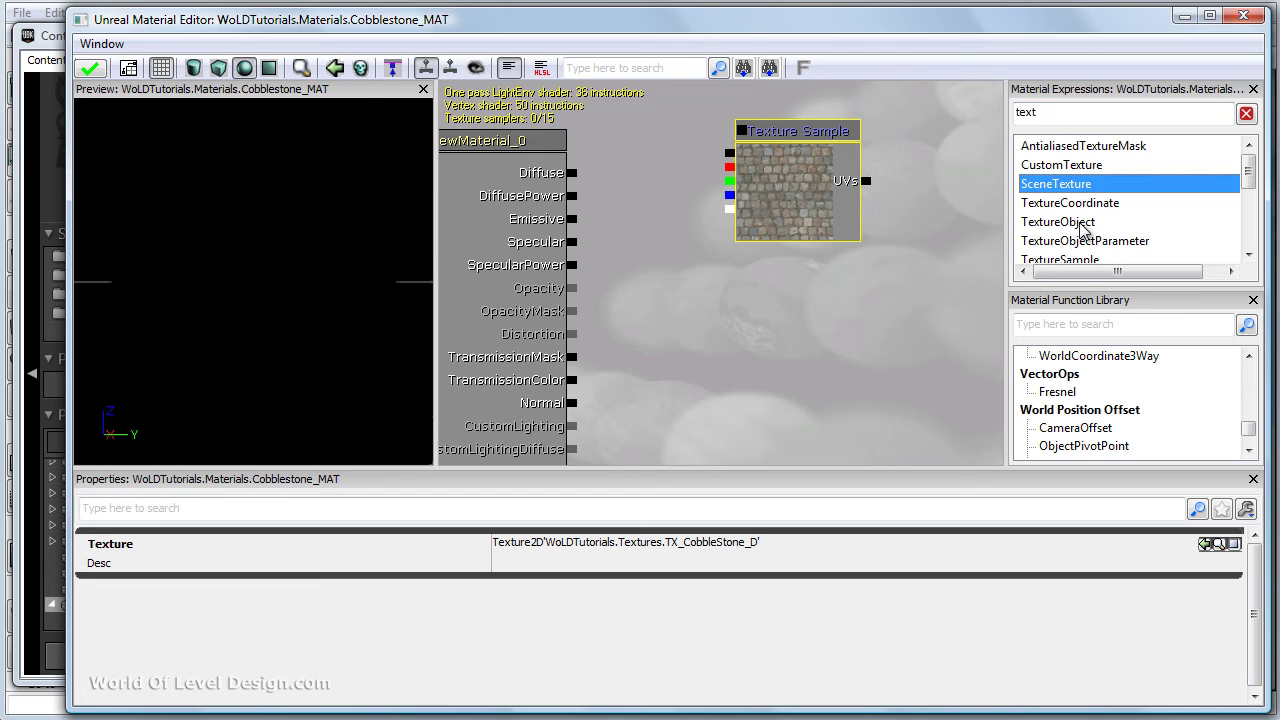
left_click(1076, 259)
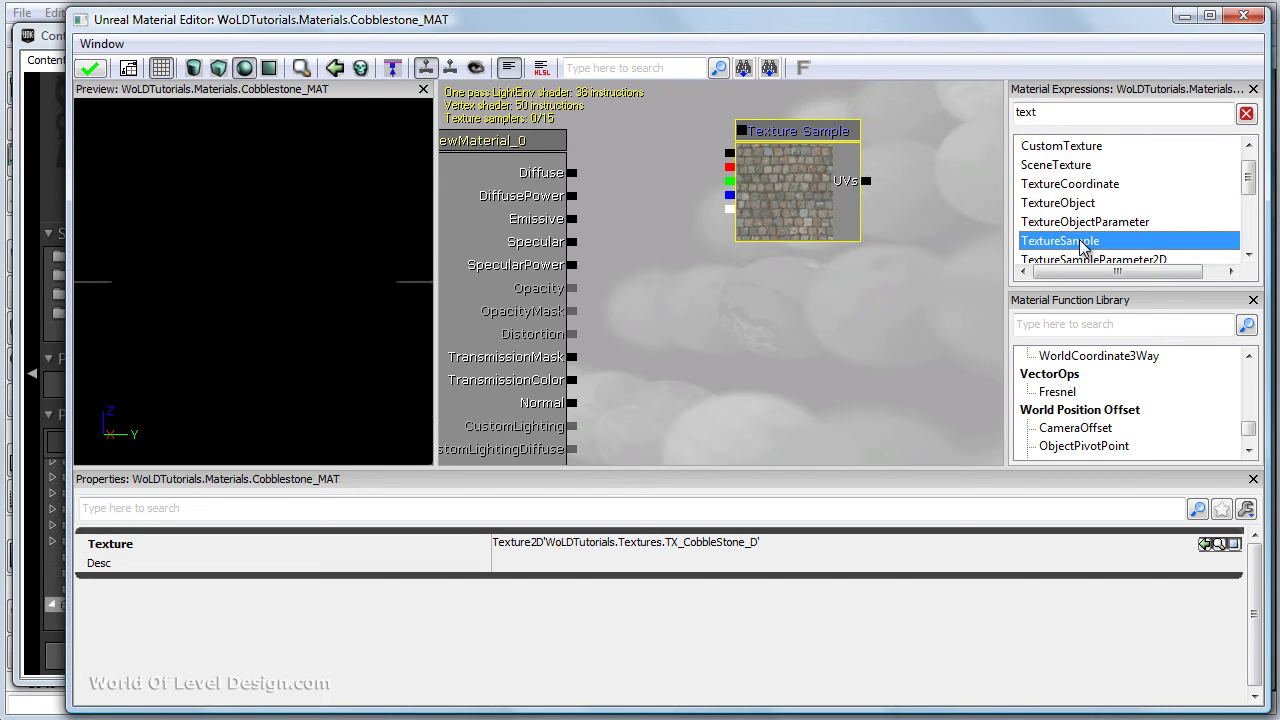
left_click_drag(1082, 248, 806, 332)
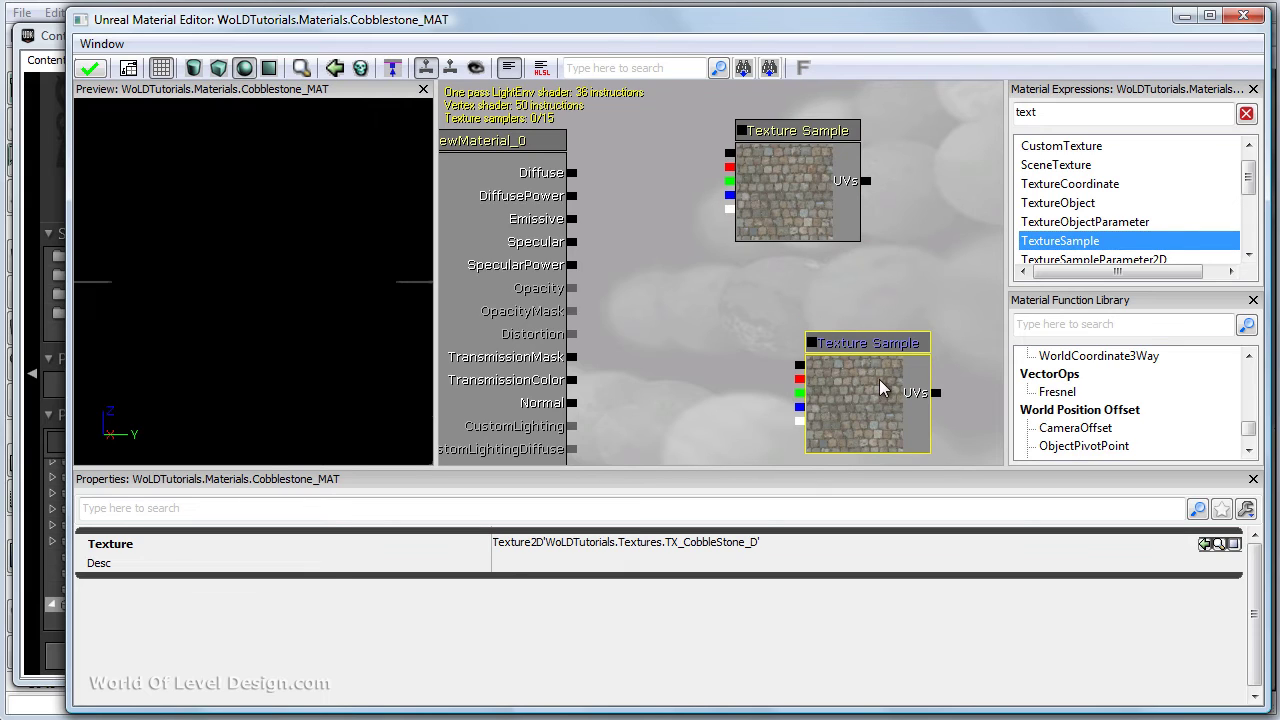
left_click_drag(876, 382, 814, 325)
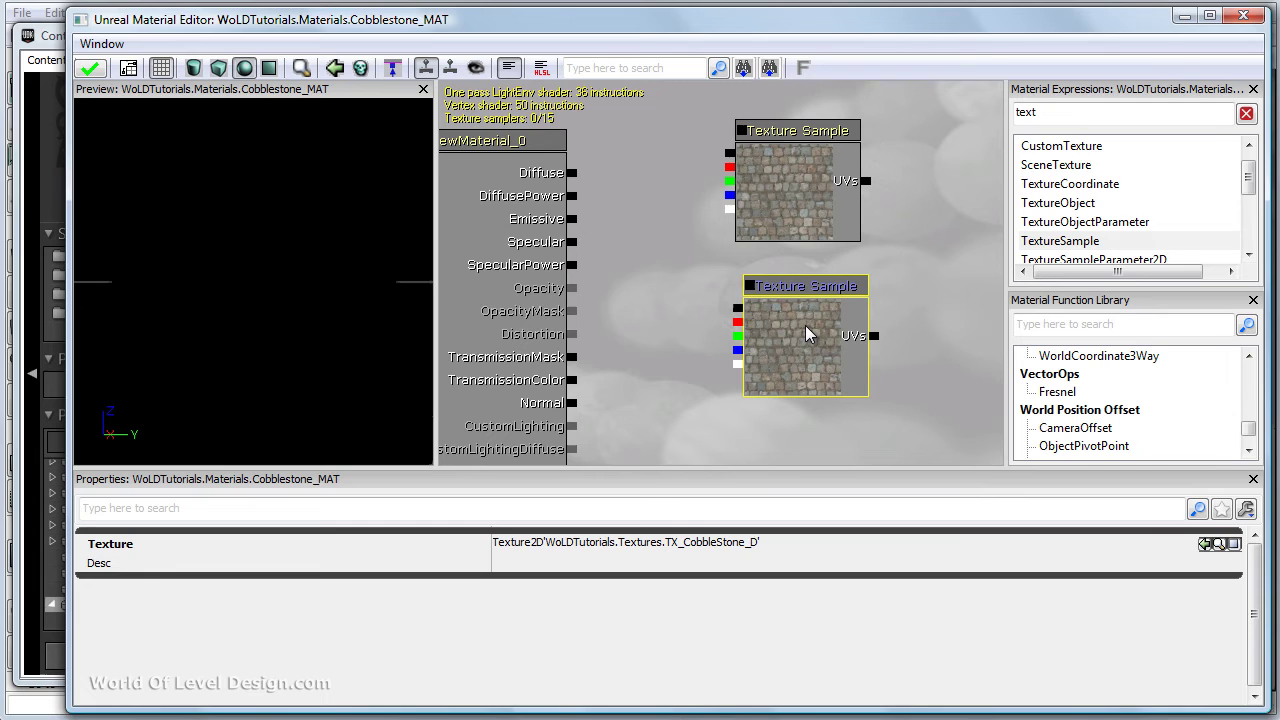
left_click(16, 258)
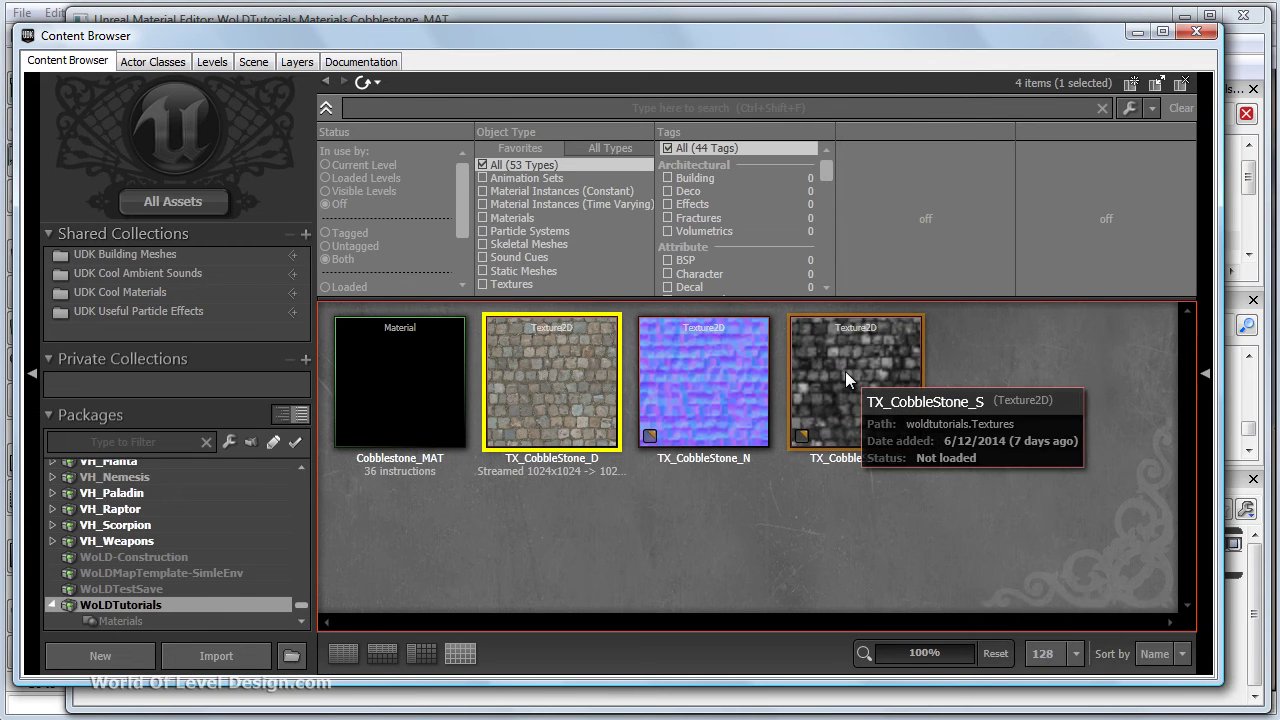
Assign the selected TX_CobbleStone_S texture to the second Texture Sample node.
left_click(885, 395)
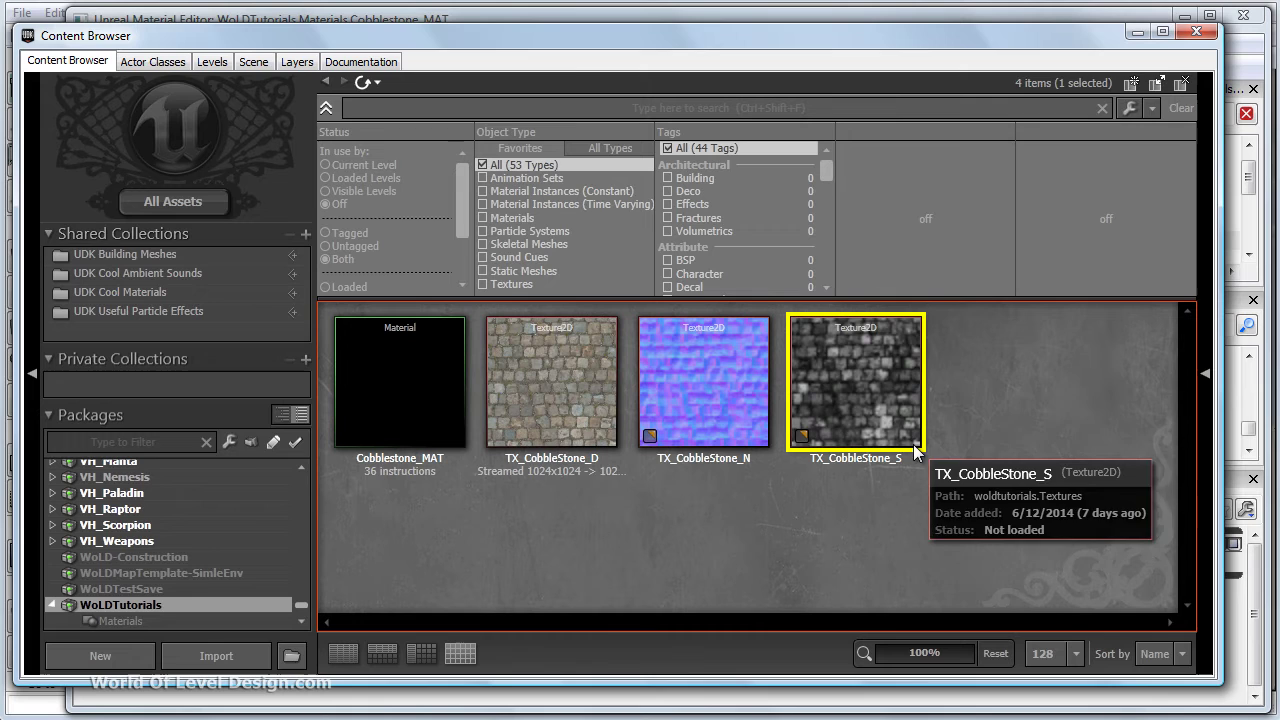
left_click(1016, 16)
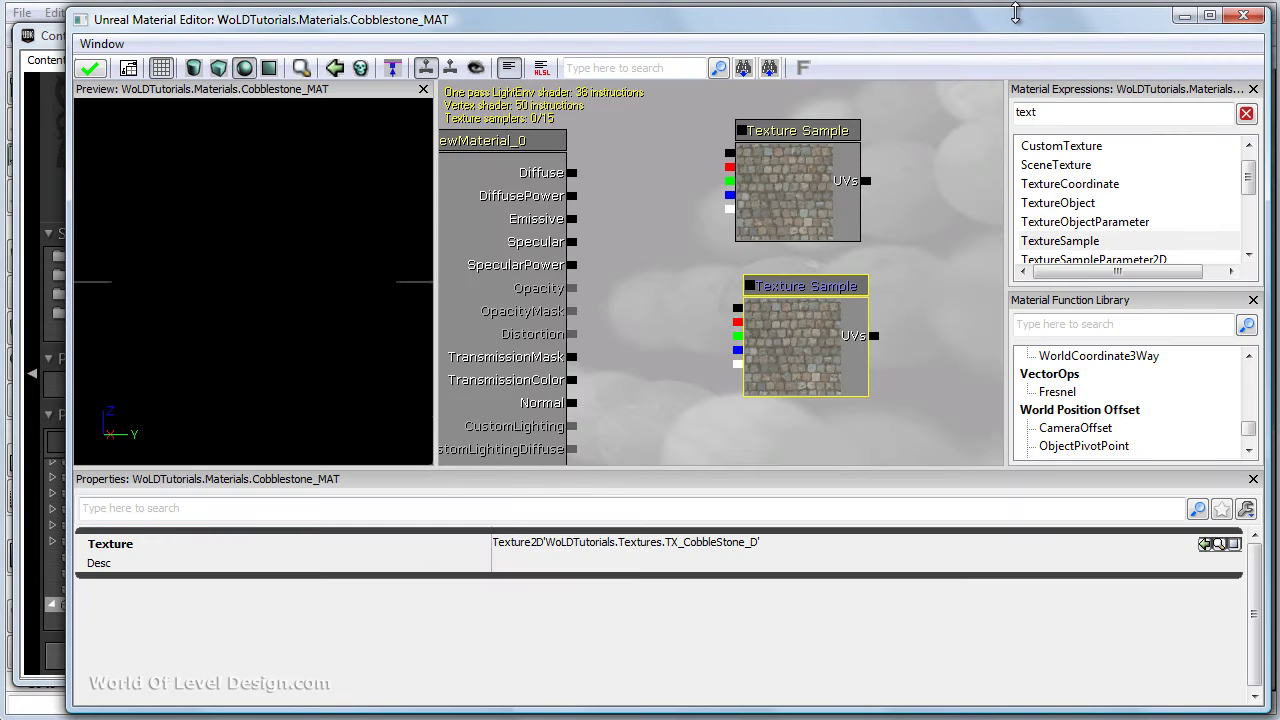
left_click_drag(914, 234, 873, 204)
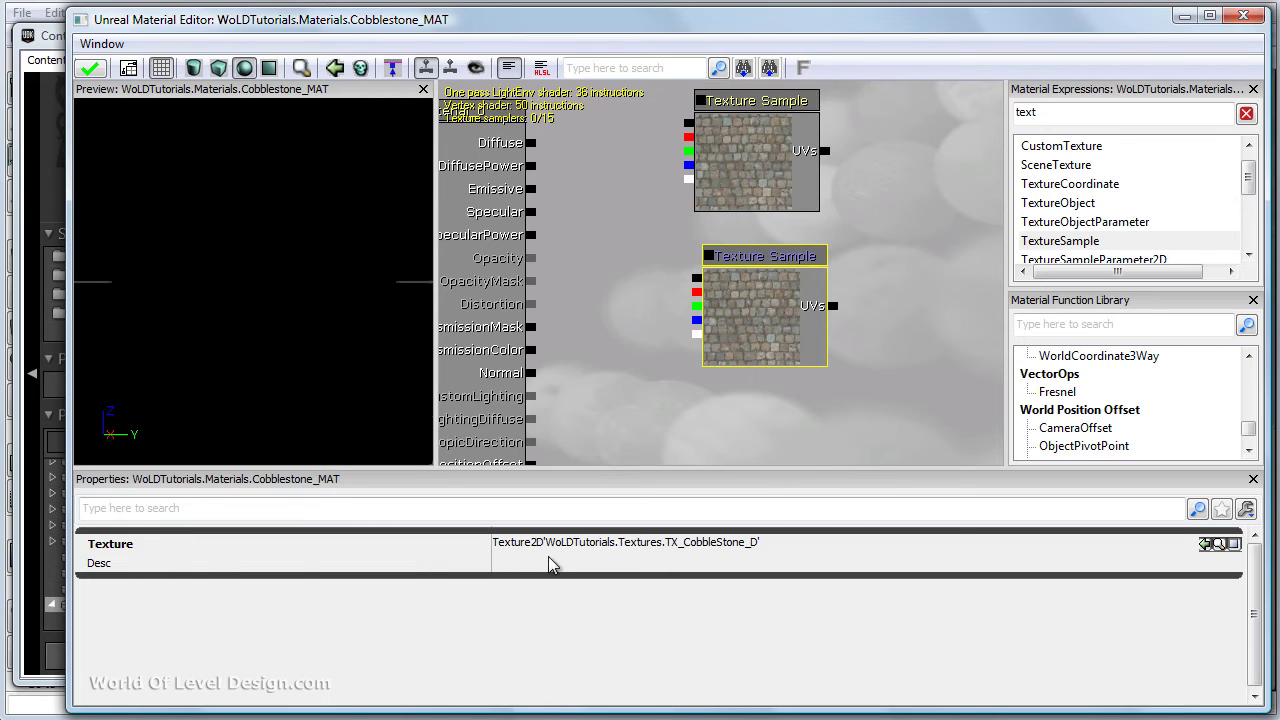
left_click(658, 555)
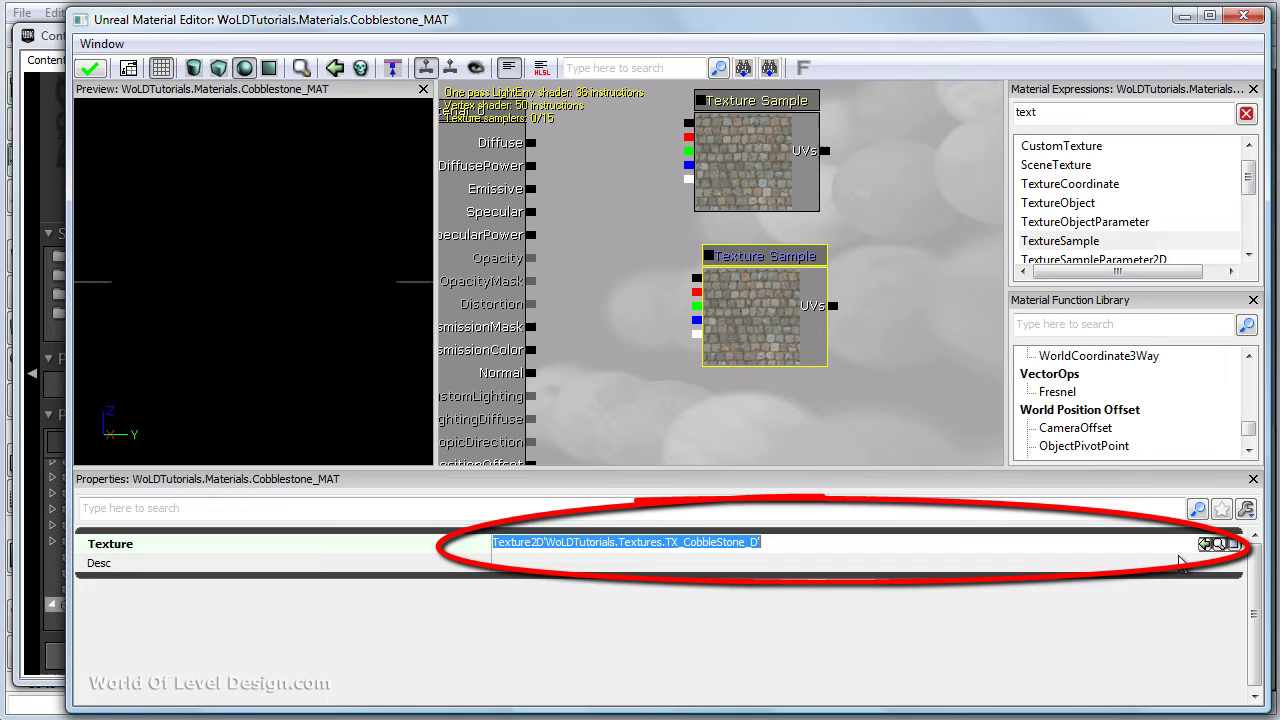
left_click(1212, 543)
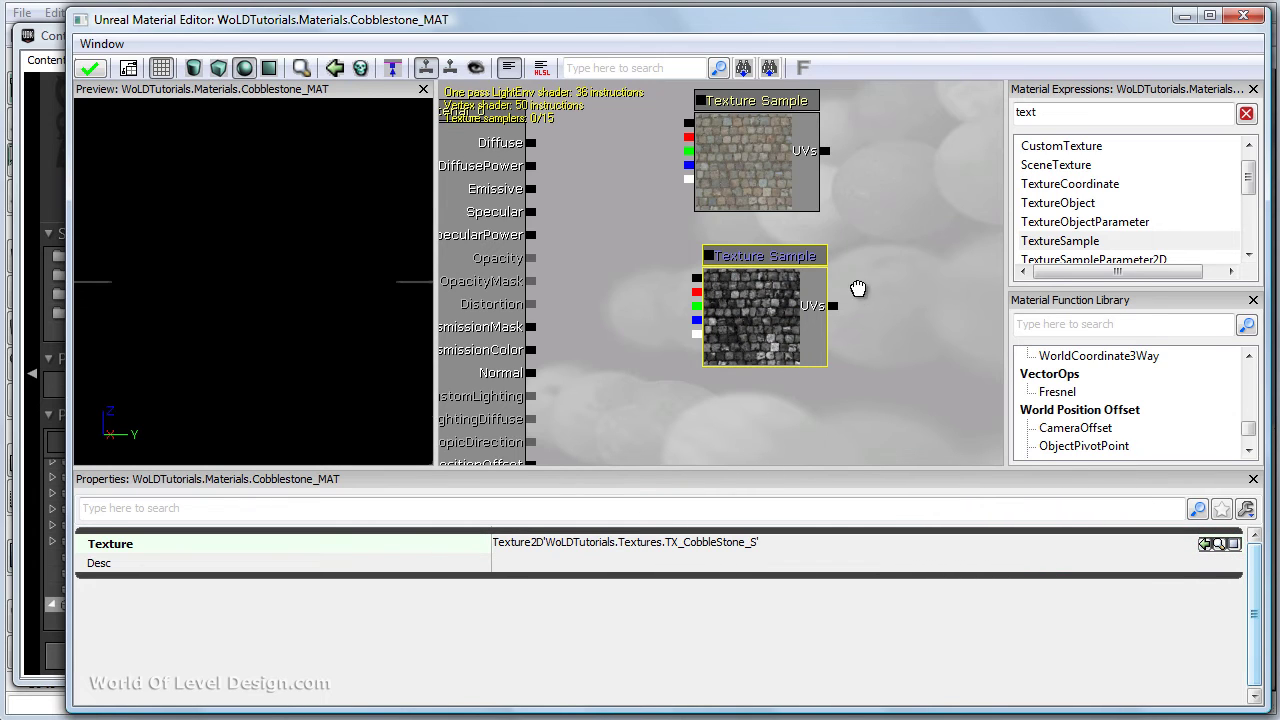
left_click_drag(858, 289, 918, 306)
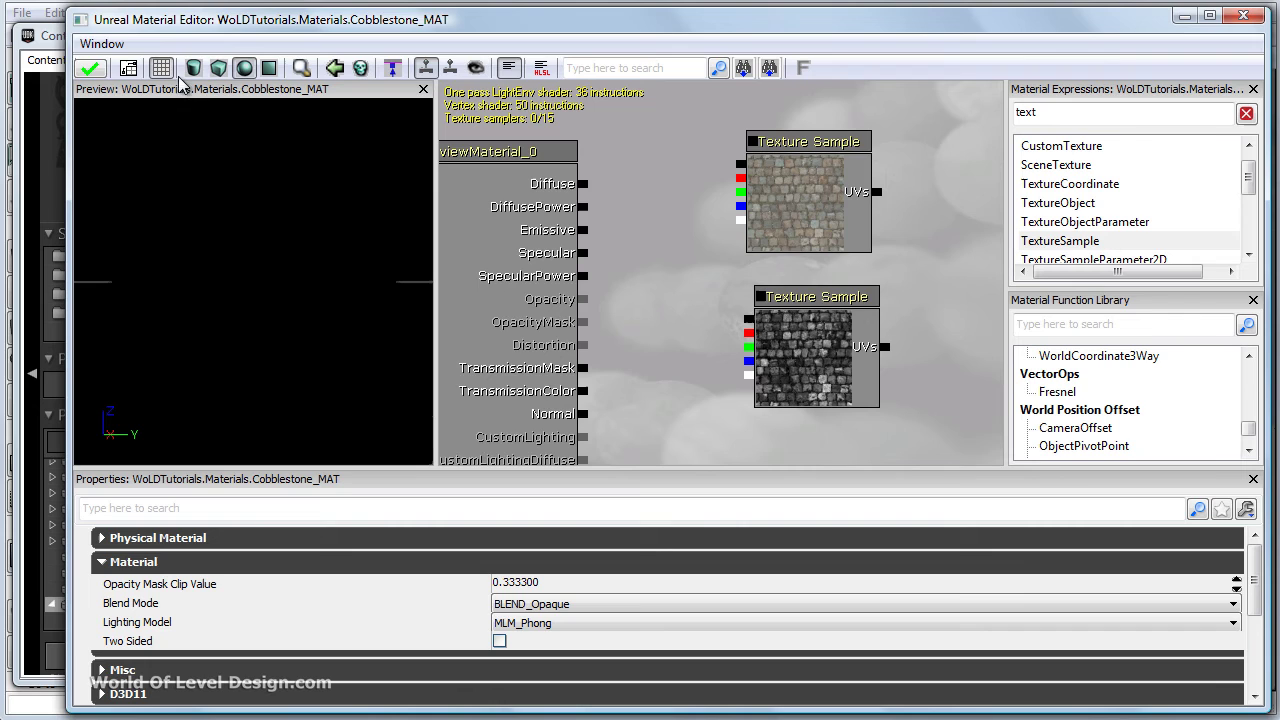
Place a TX_CobbleStone_N Texture Sample node and move it under the specular node.
left_click(45, 37)
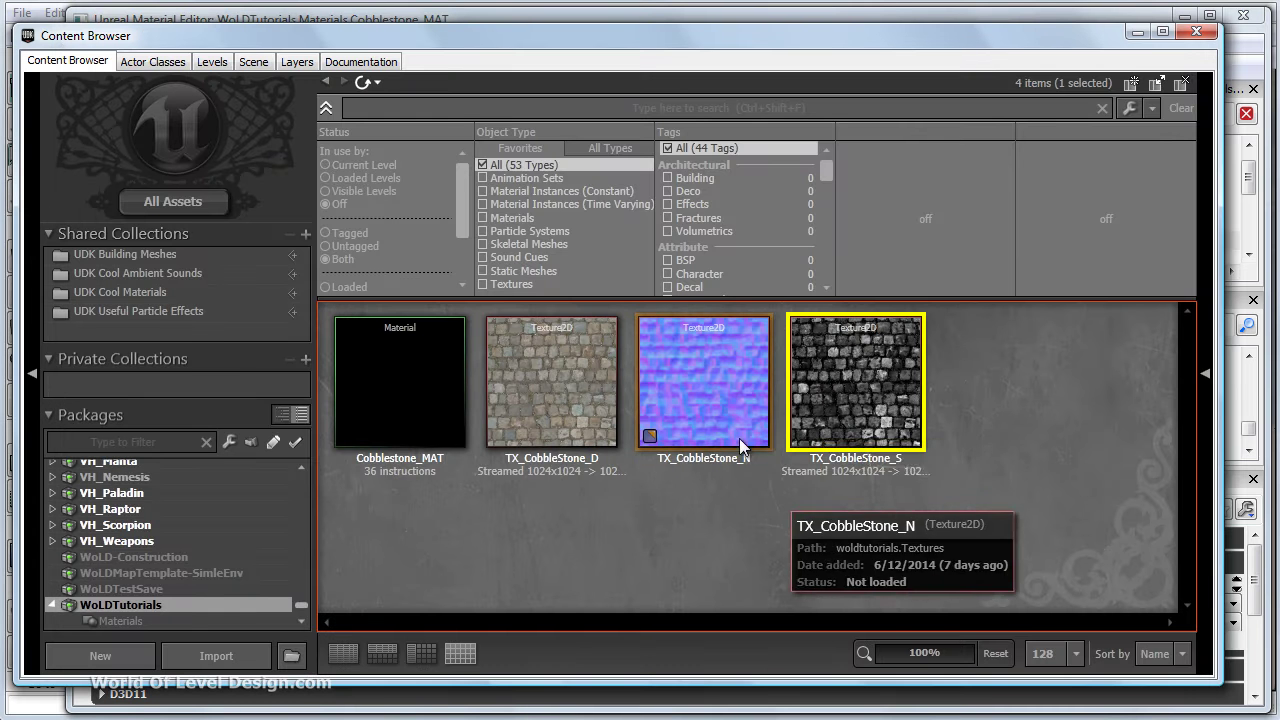
left_click(741, 447)
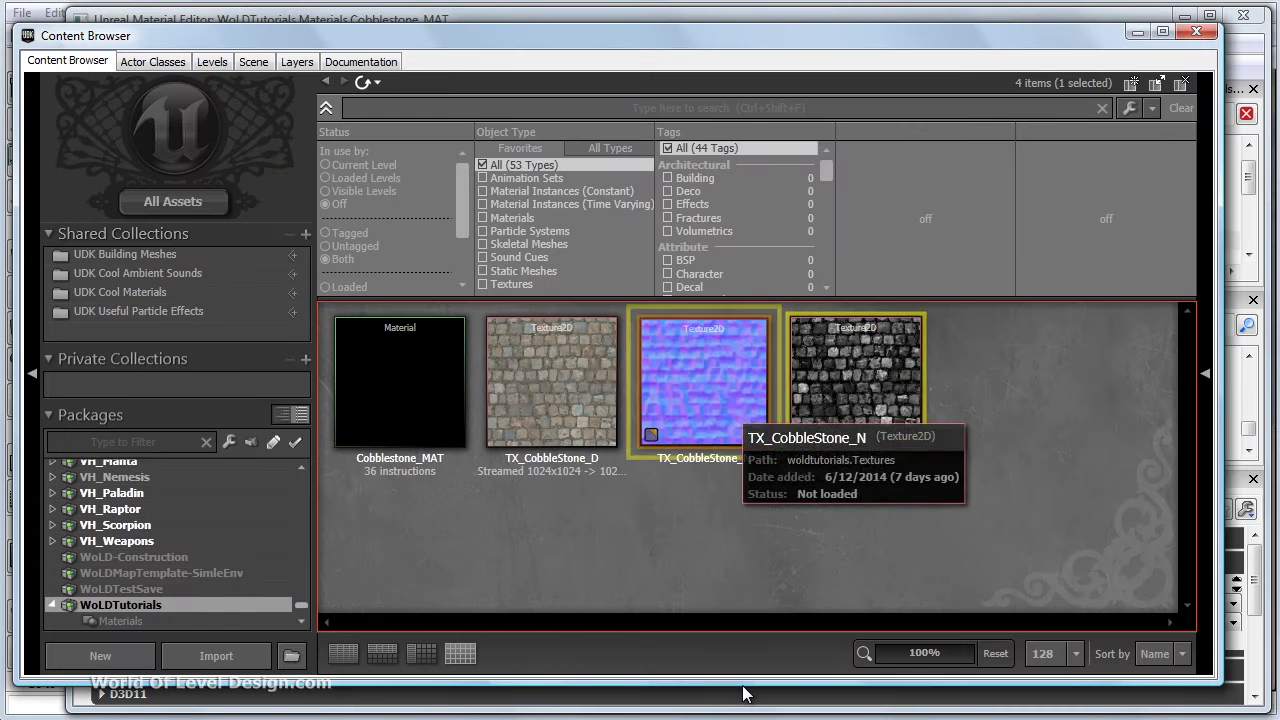
left_click(1252, 187)
scroll(862, 272, "up", 2)
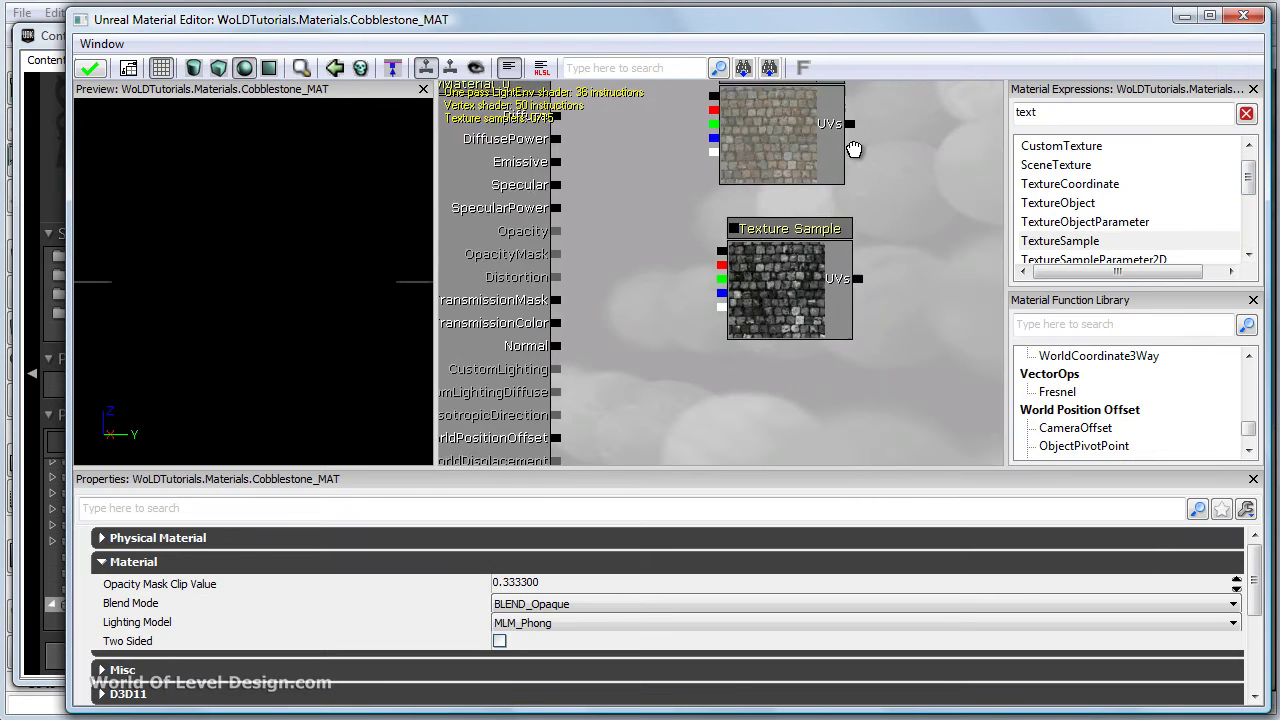
left_click(753, 374)
left_click(814, 322)
scroll(834, 292, "down", 4)
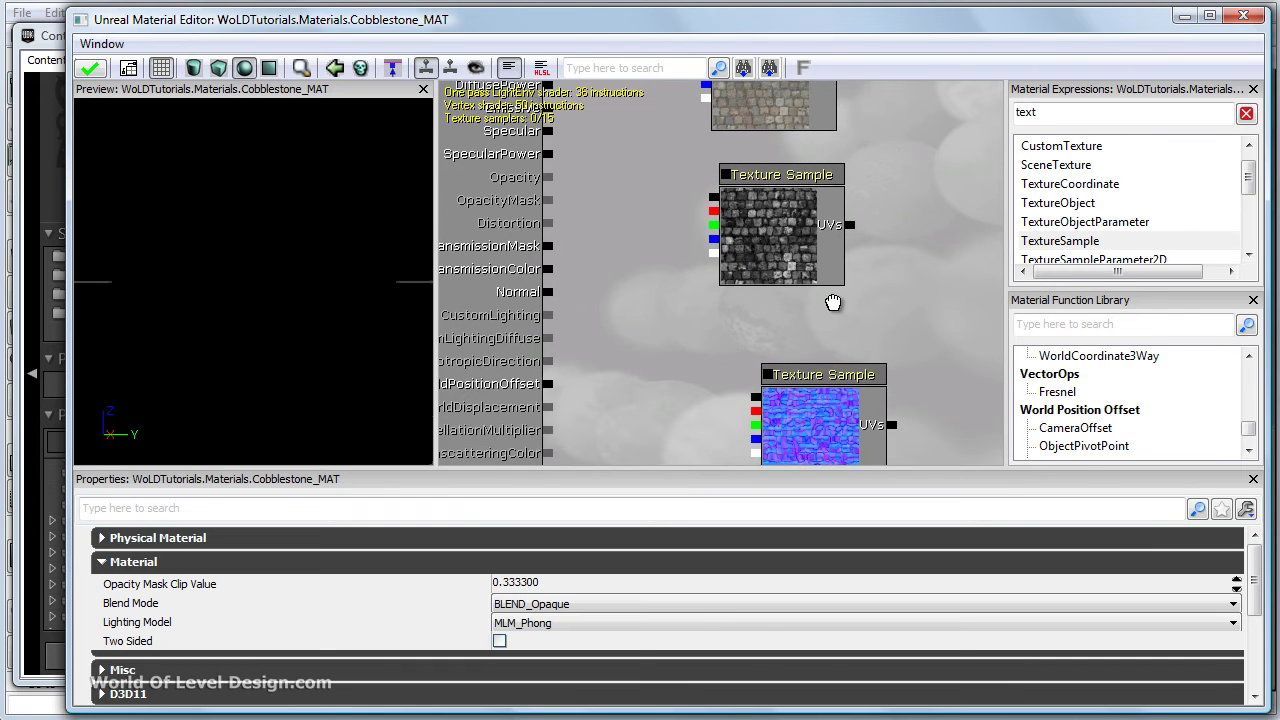
left_click_drag(794, 346, 778, 322)
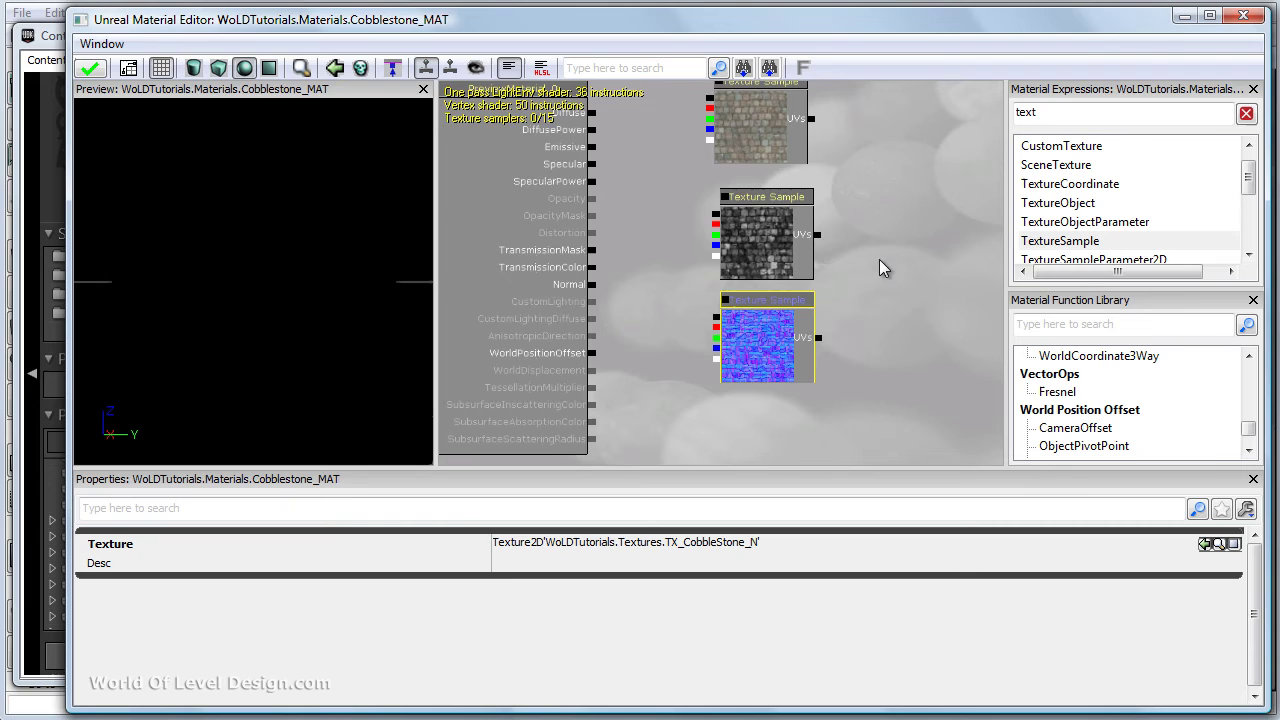
scroll(897, 306, "up", 3)
left_click_drag(905, 301, 943, 320)
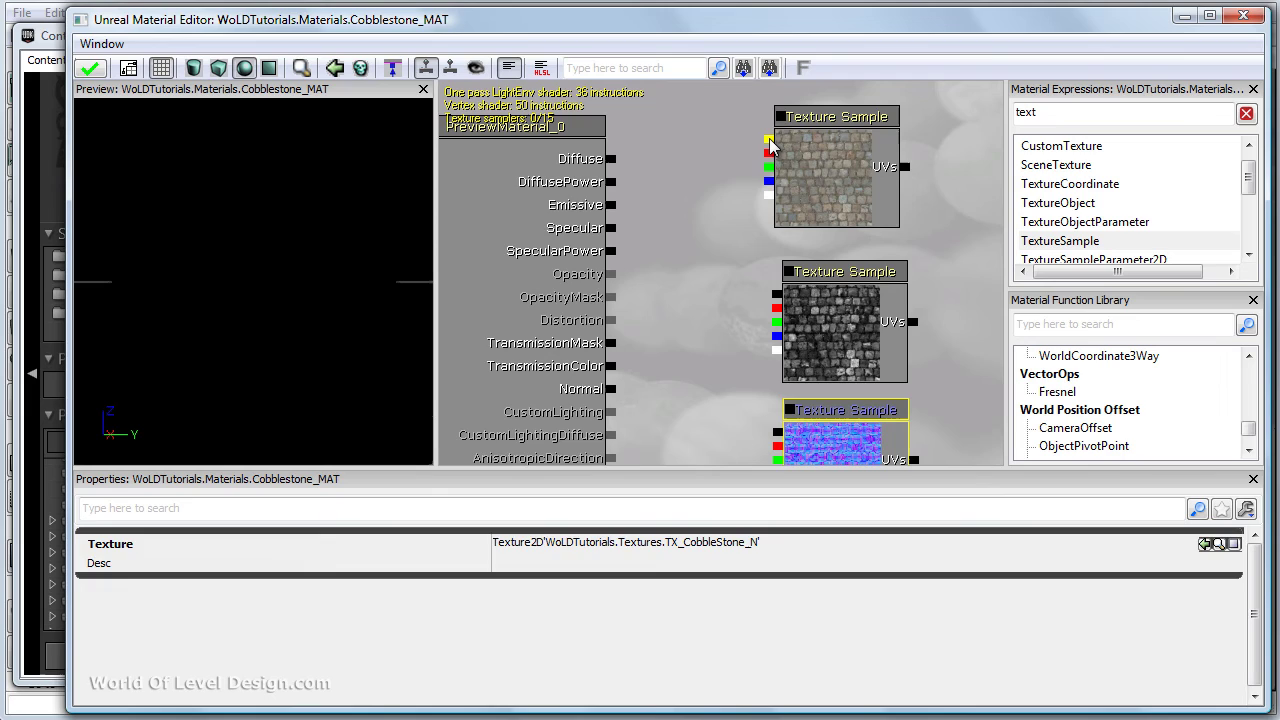
Connect the diffuse, specular and normal samples to PreviewMaterial_0's Diffuse, Specular and Normal inputs.
left_click_drag(769, 141, 681, 152)
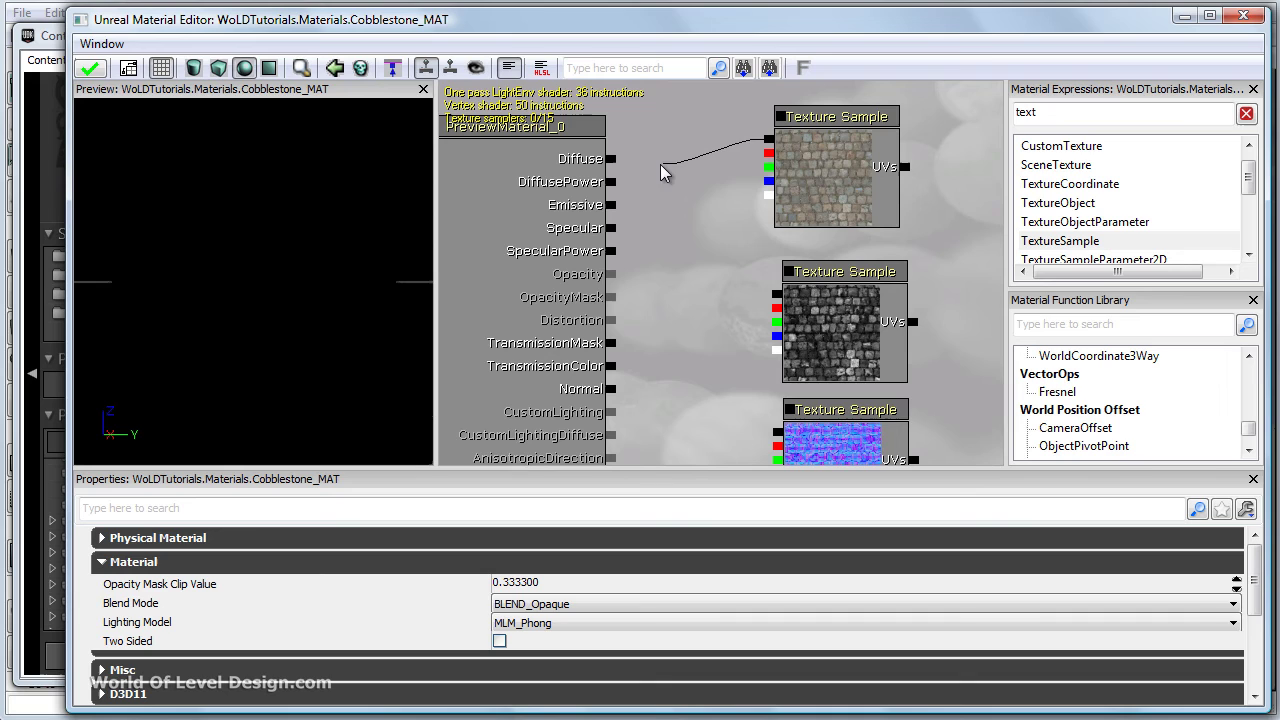
left_click_drag(636, 165, 613, 162)
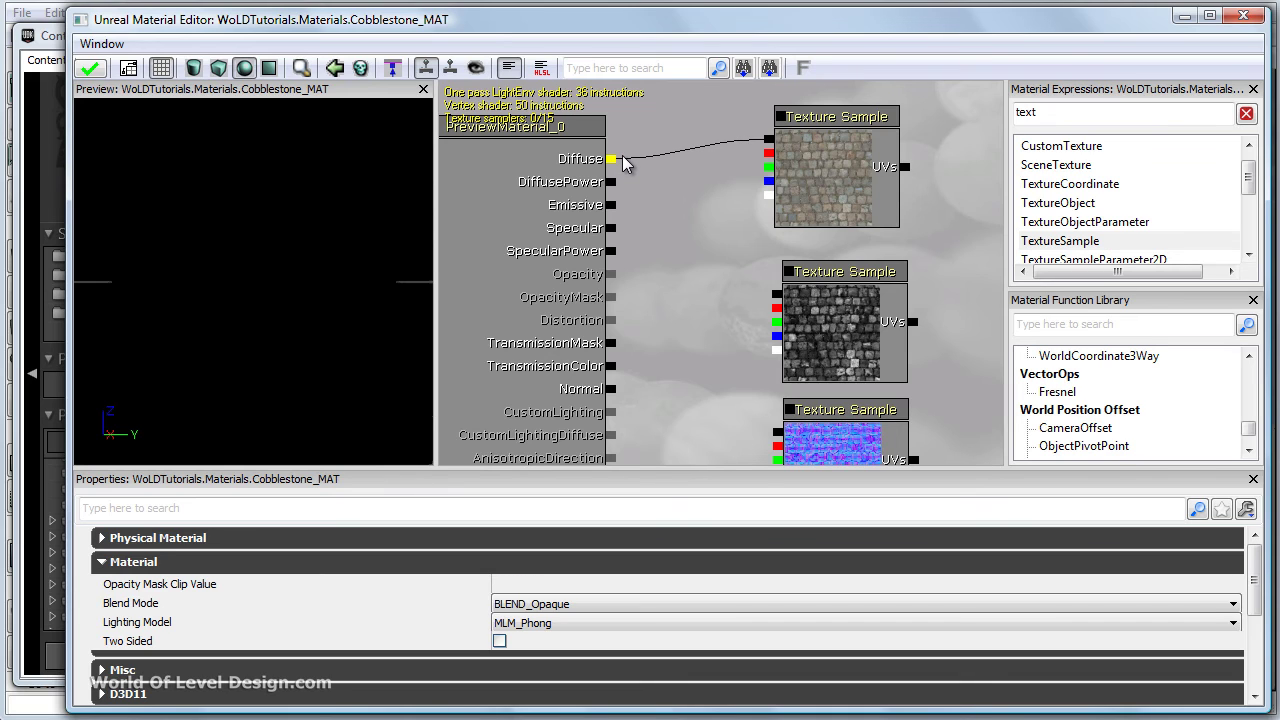
left_click_drag(726, 258, 700, 171)
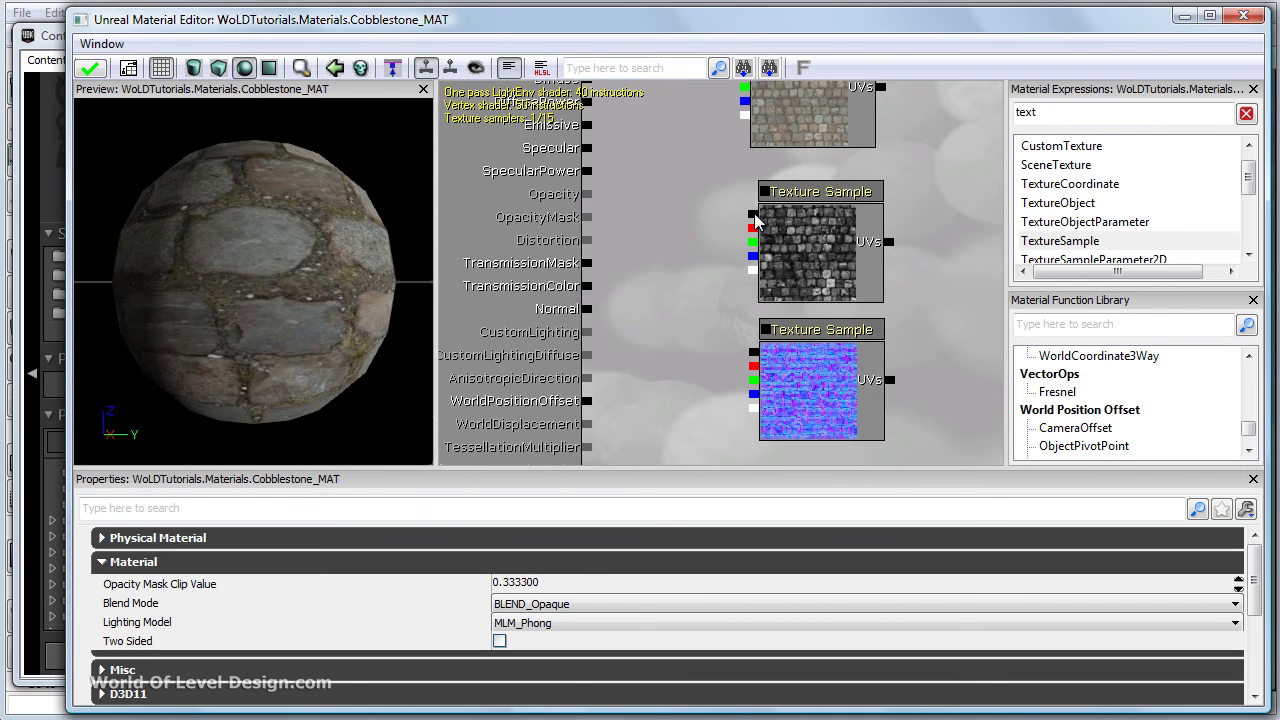
left_click_drag(757, 220, 594, 157)
left_click_drag(692, 402, 726, 362)
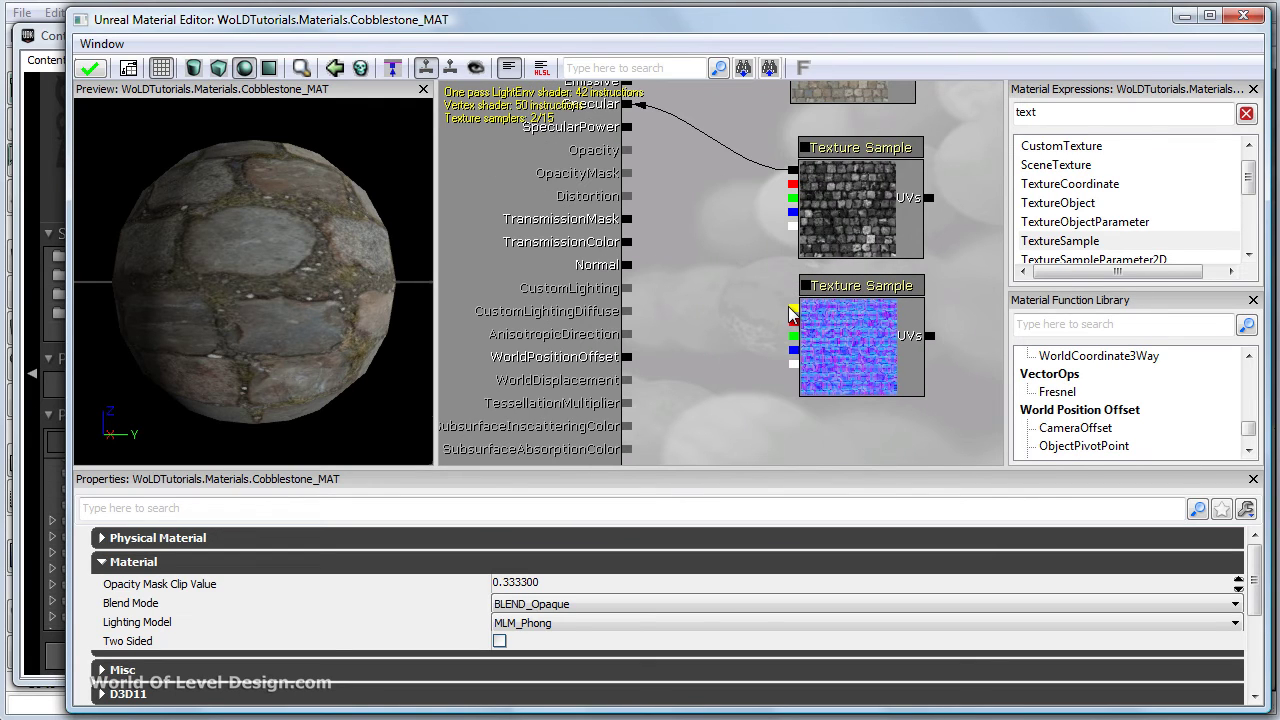
left_click_drag(684, 251, 627, 265)
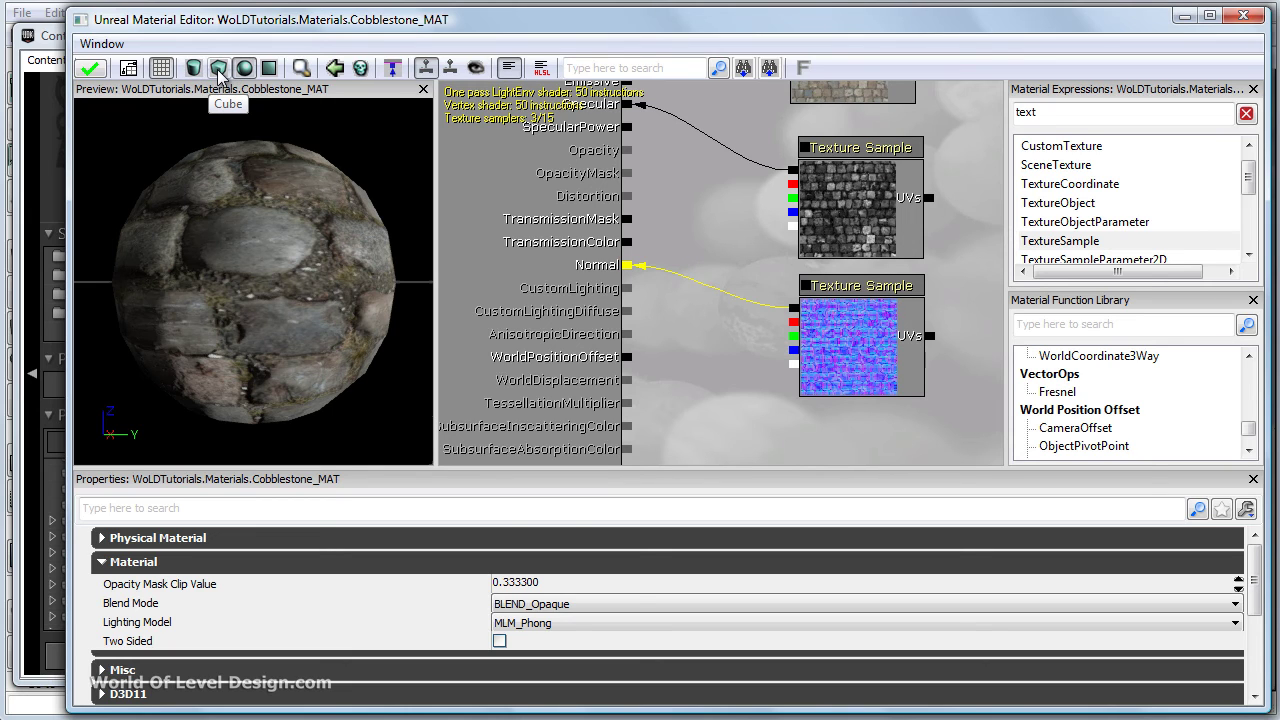
Preview the material on a flat plane mesh and rotate to inspect it.
left_click(219, 67)
left_click_drag(272, 270, 360, 249)
scroll(674, 326, "down", 2)
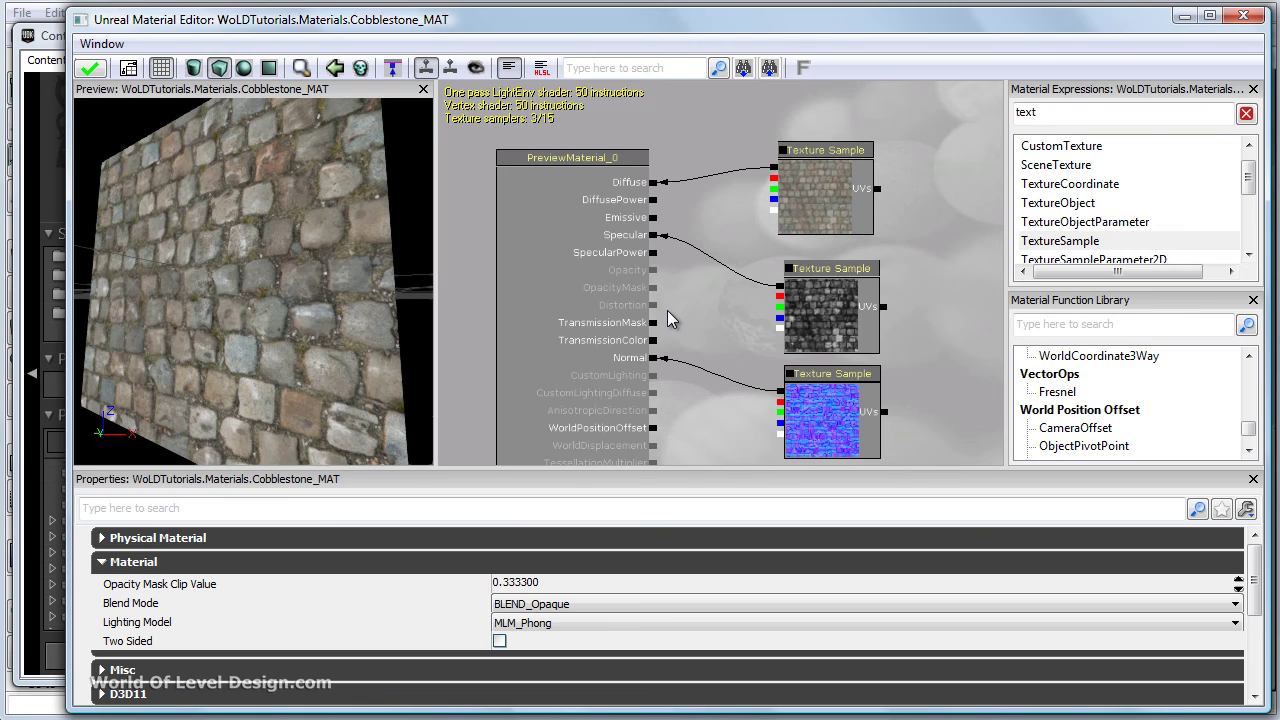
Apply the Cobblestone_MAT changes, let the shaders compile, and close the Material Editor.
left_click(91, 69)
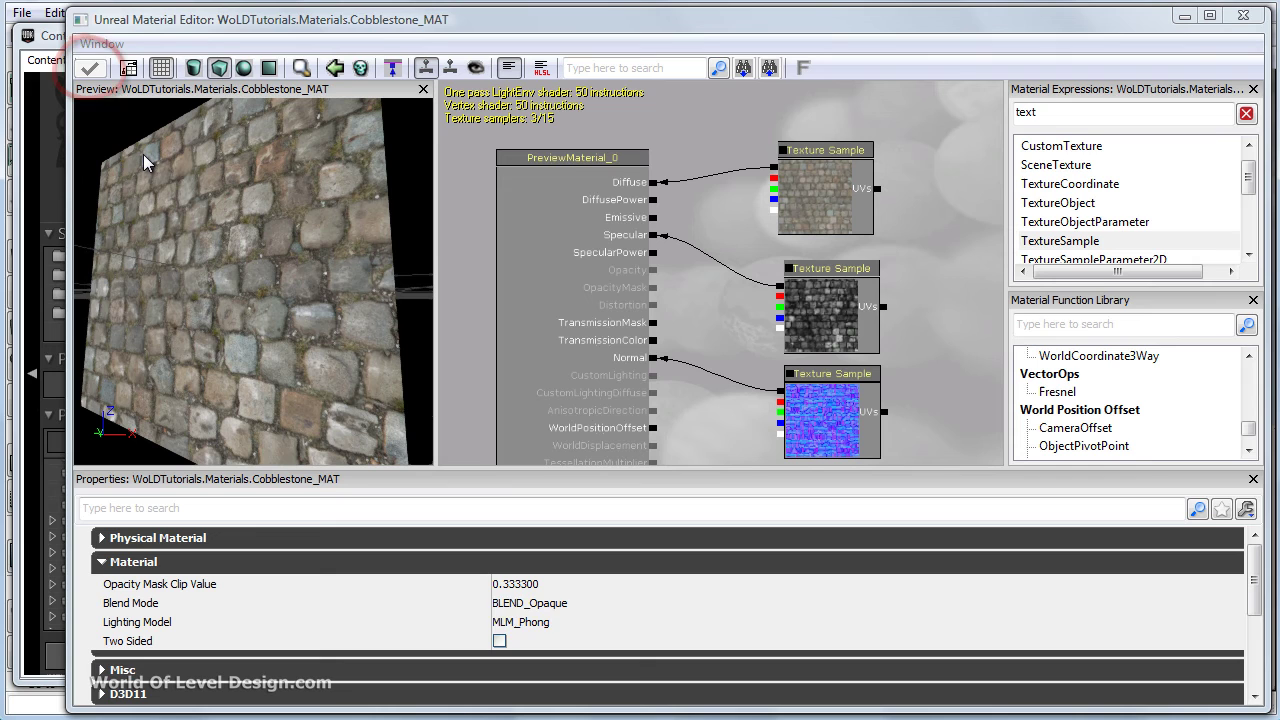
left_click(1242, 18)
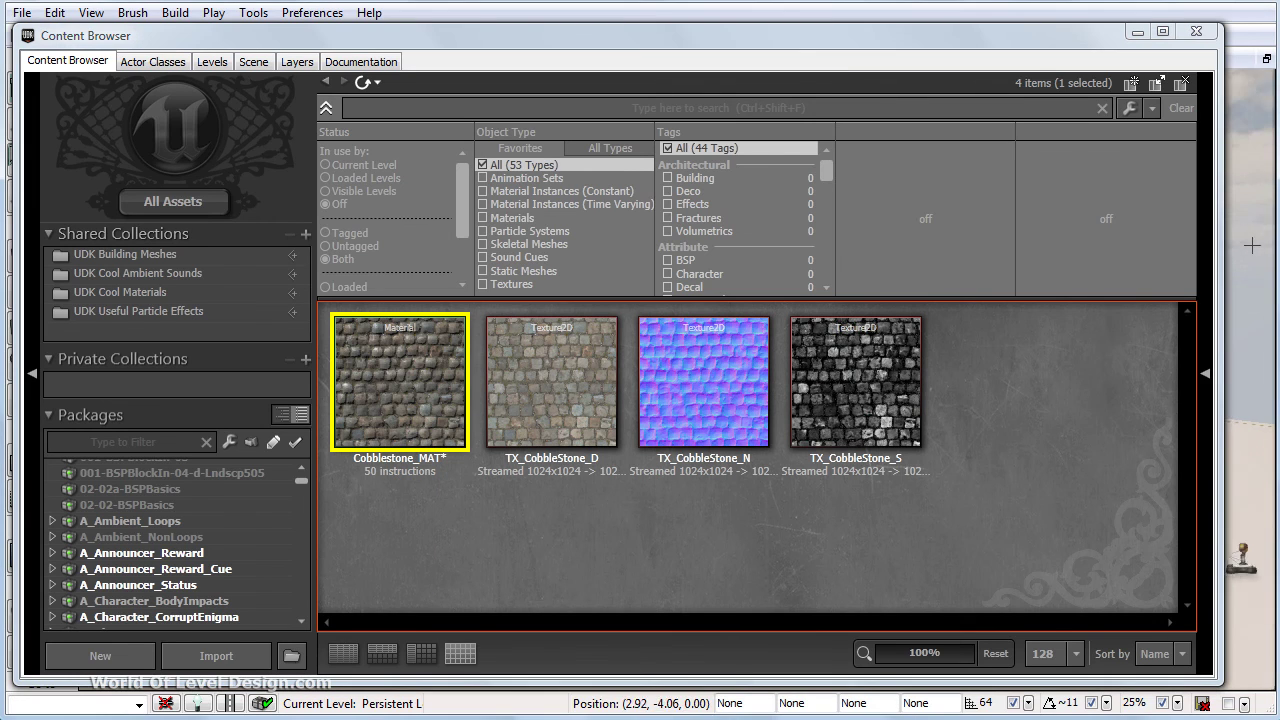
Drop Cobblestone_MAT onto the level's box face, then minimize the Content Browser.
left_click_drag(1252, 245, 1229, 244)
left_click_drag(966, 35, 635, 53)
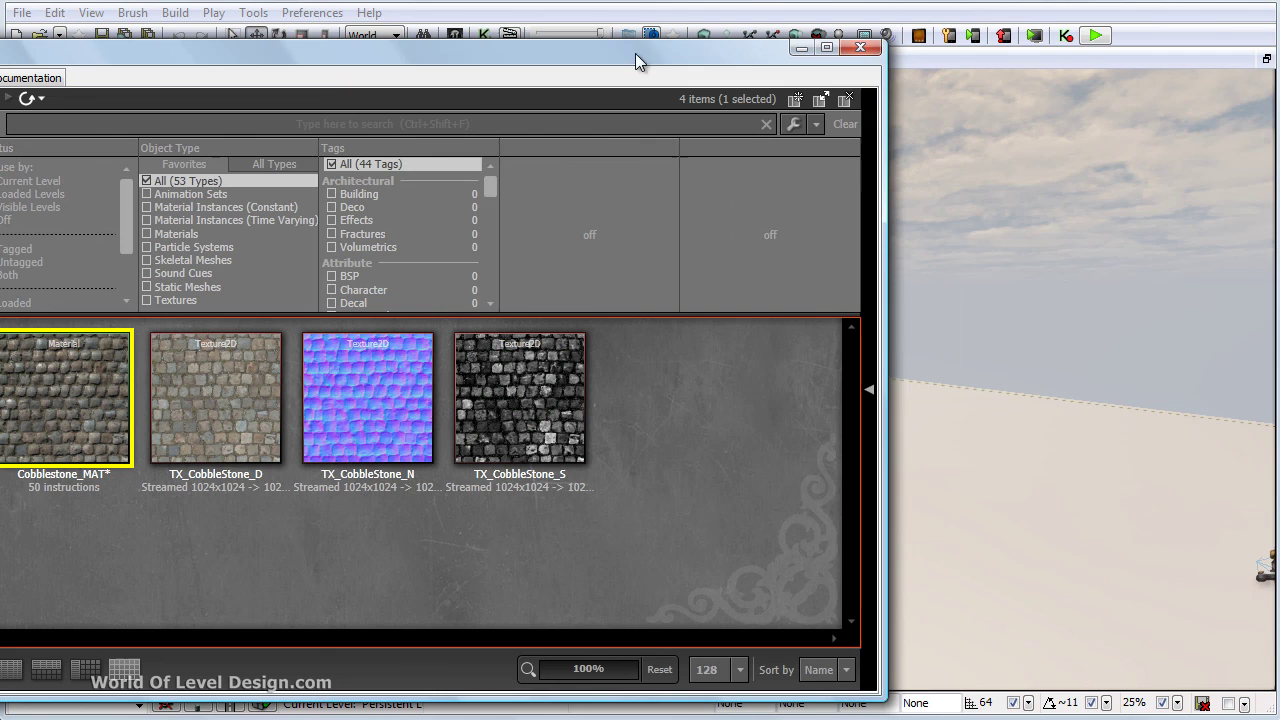
left_click_drag(968, 332, 1000, 330)
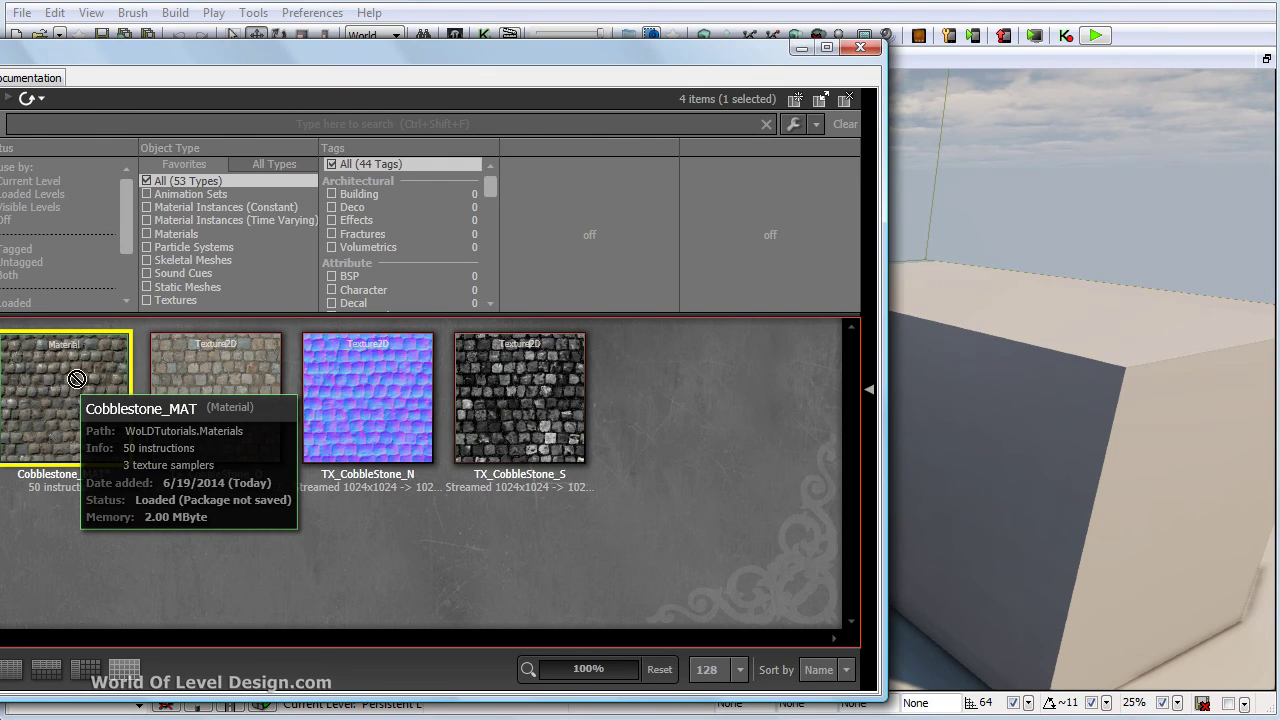
left_click_drag(60, 410, 1075, 432)
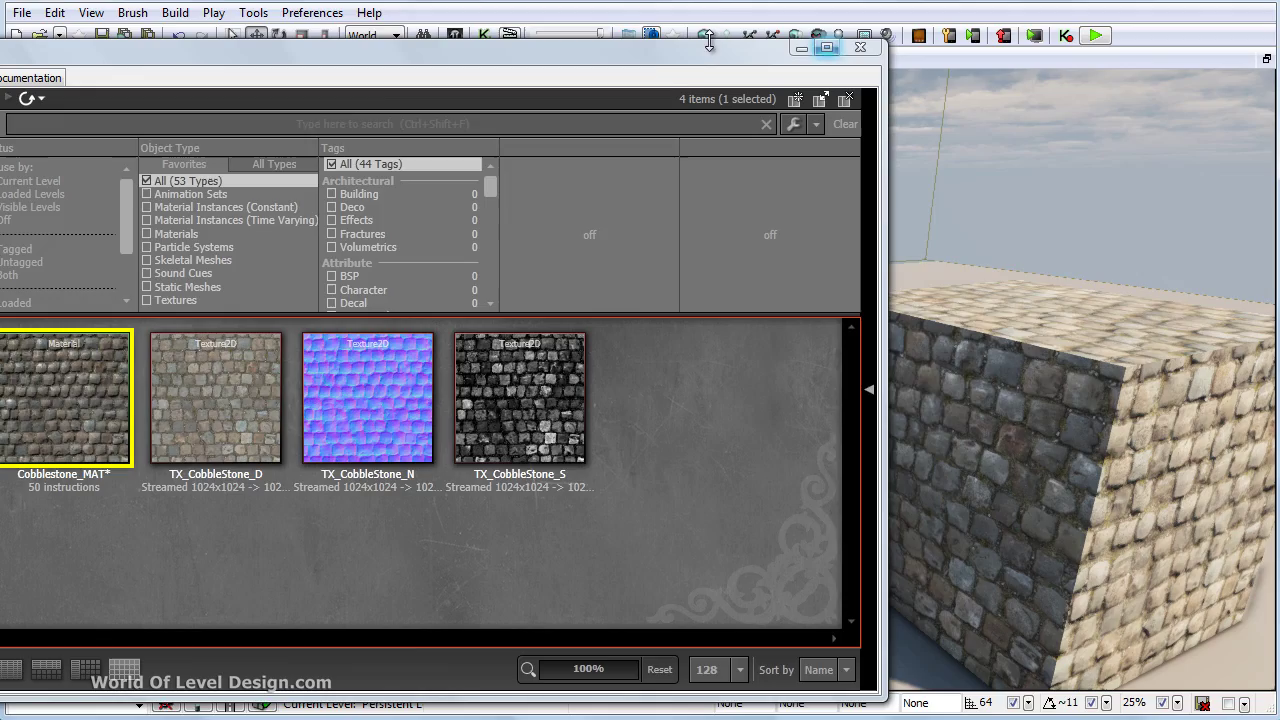
left_click_drag(645, 55, 977, 42)
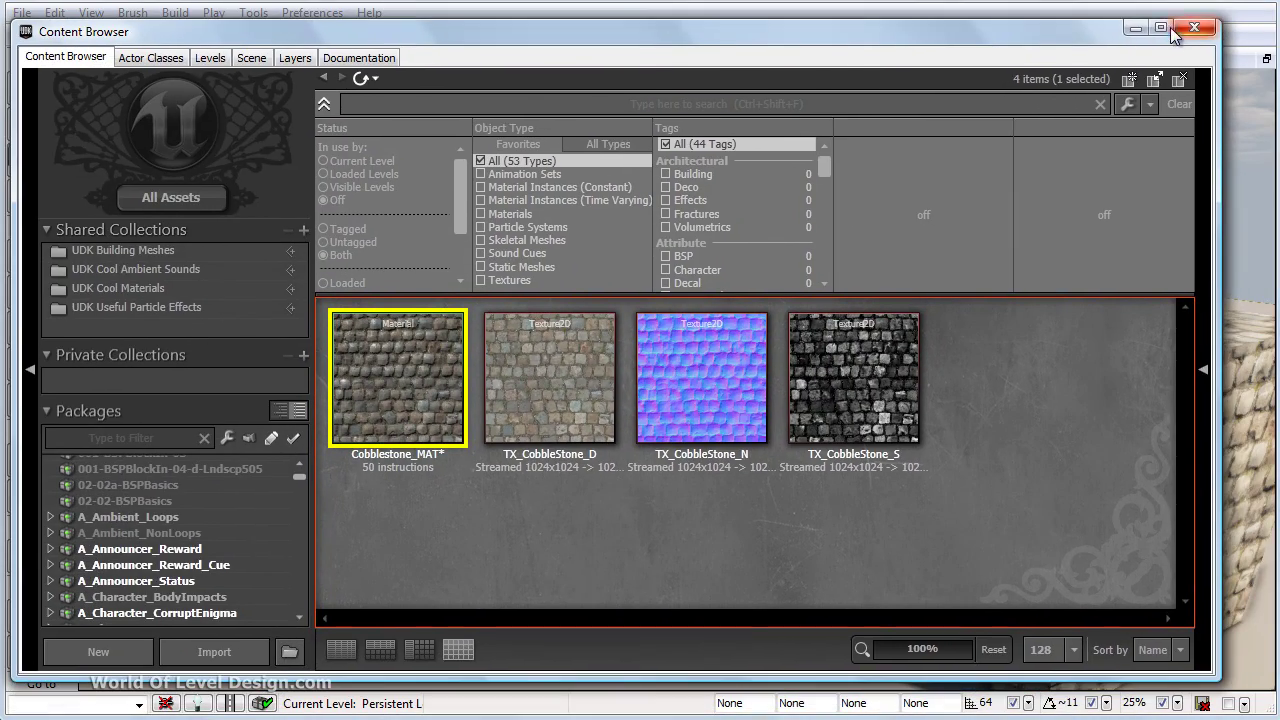
left_click(1137, 30)
mouse_move(1071, 257)
left_mouse_down()
mouse_move(1057, 271)
mouse_move(857, 243)
mouse_move(1029, 217)
mouse_move(1255, 215)
mouse_move(879, 343)
left_mouse_up()
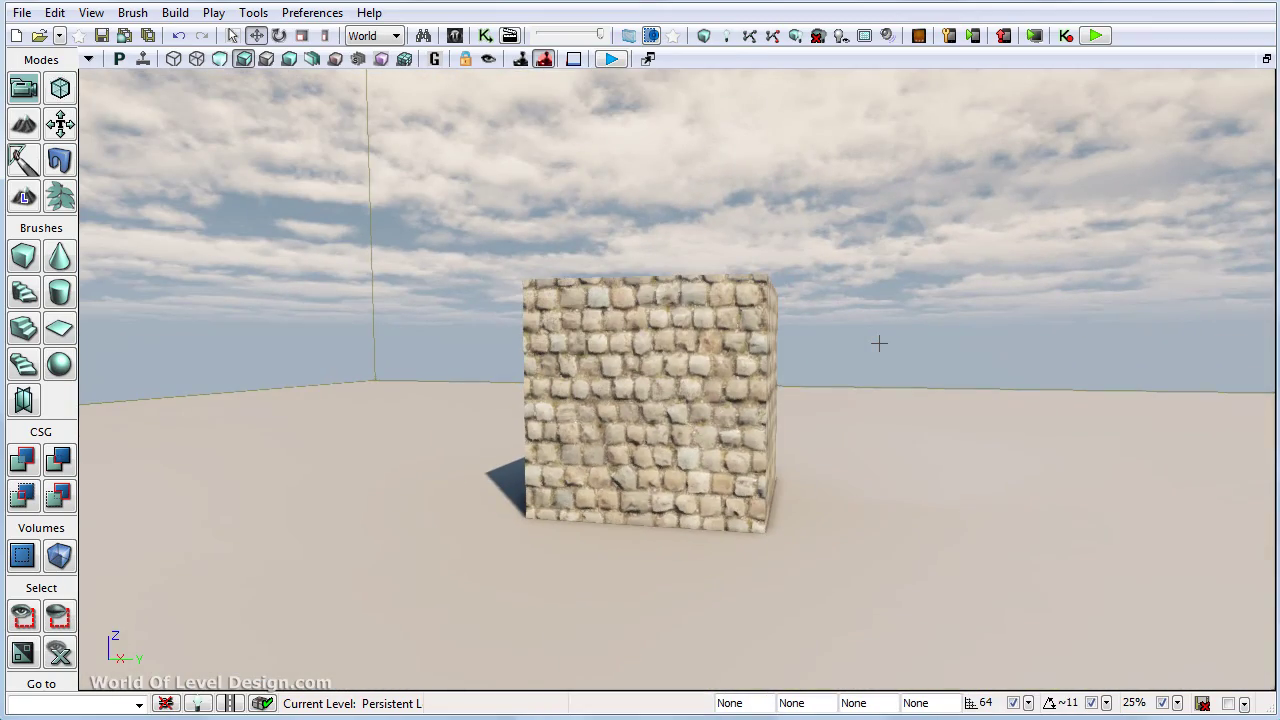